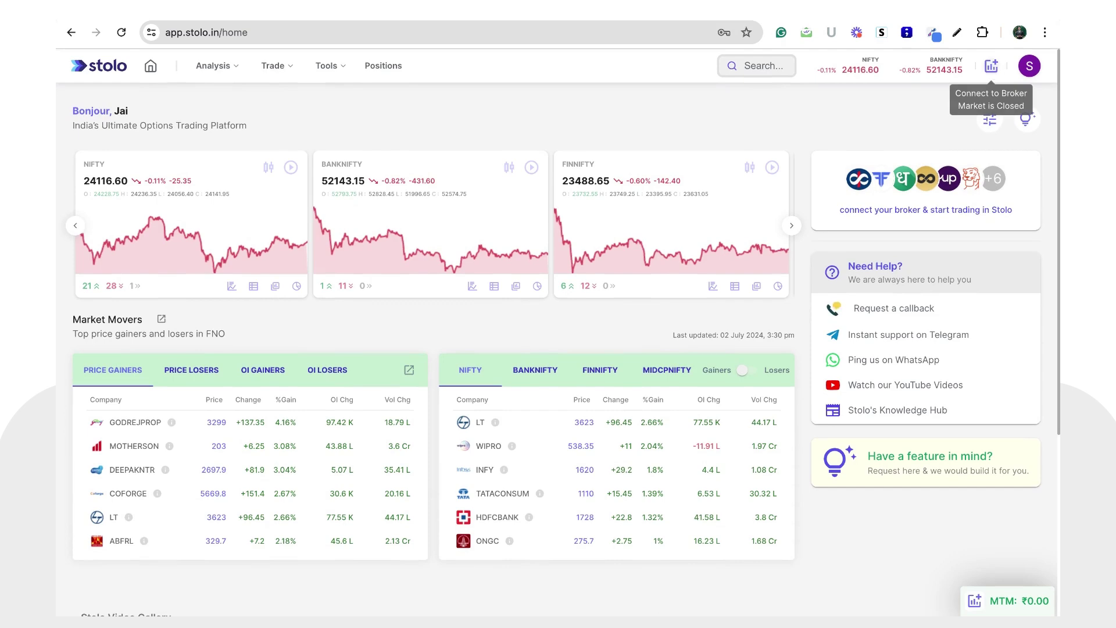
Step: Go to Add a Broker and scroll down to the Available brokers list showing AngelOne
click(991, 66)
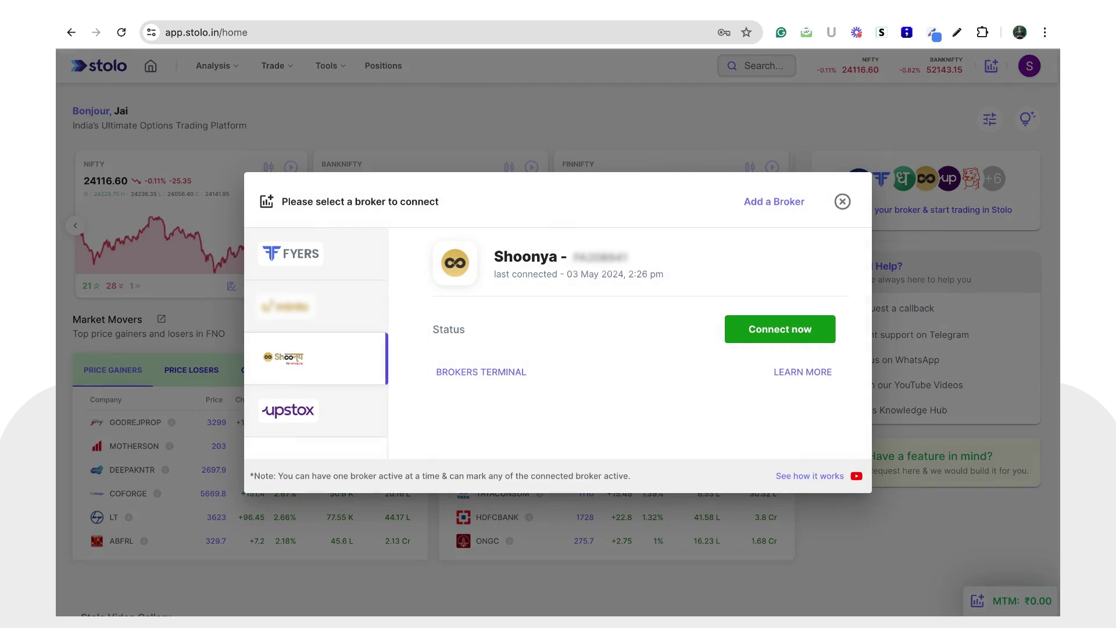
click(761, 204)
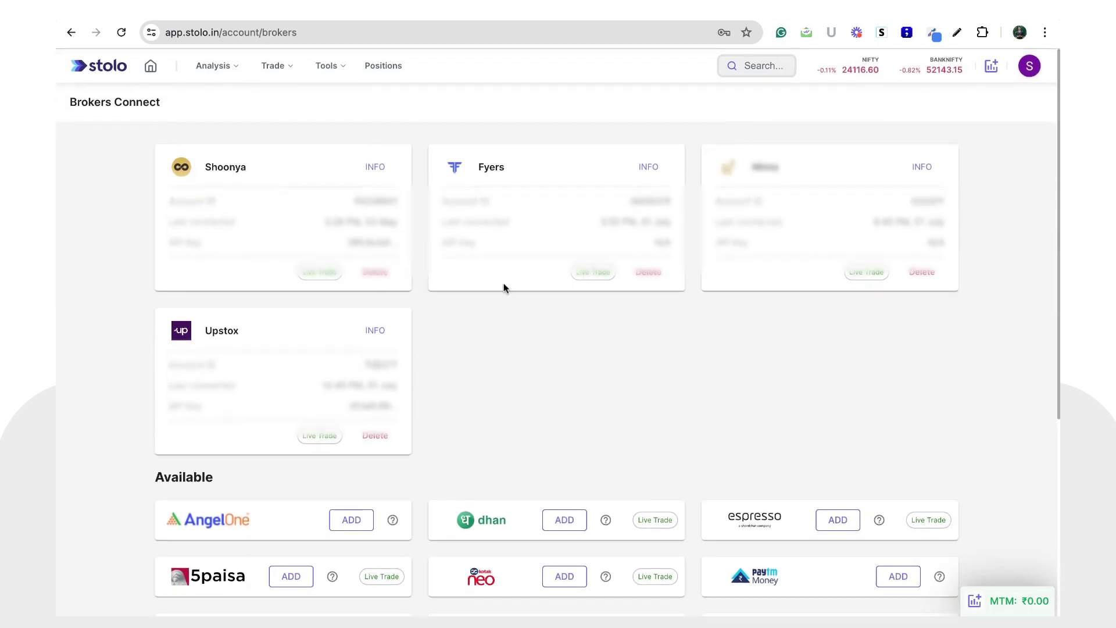
scroll(585, 349, down, 3)
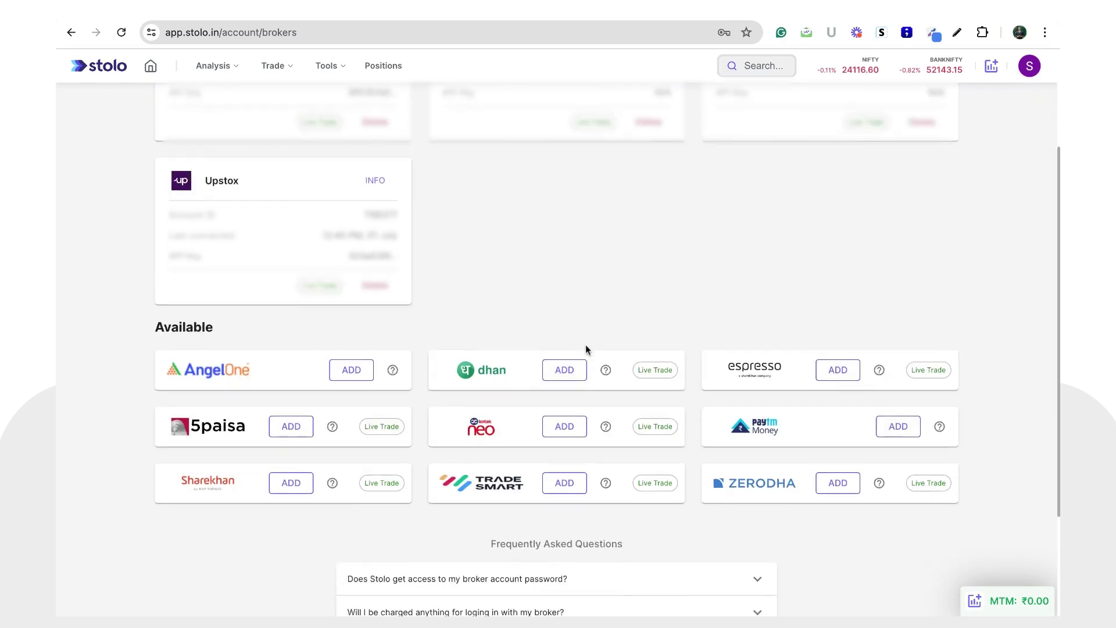
scroll(587, 348, down, 2)
scroll(465, 400, down, 1)
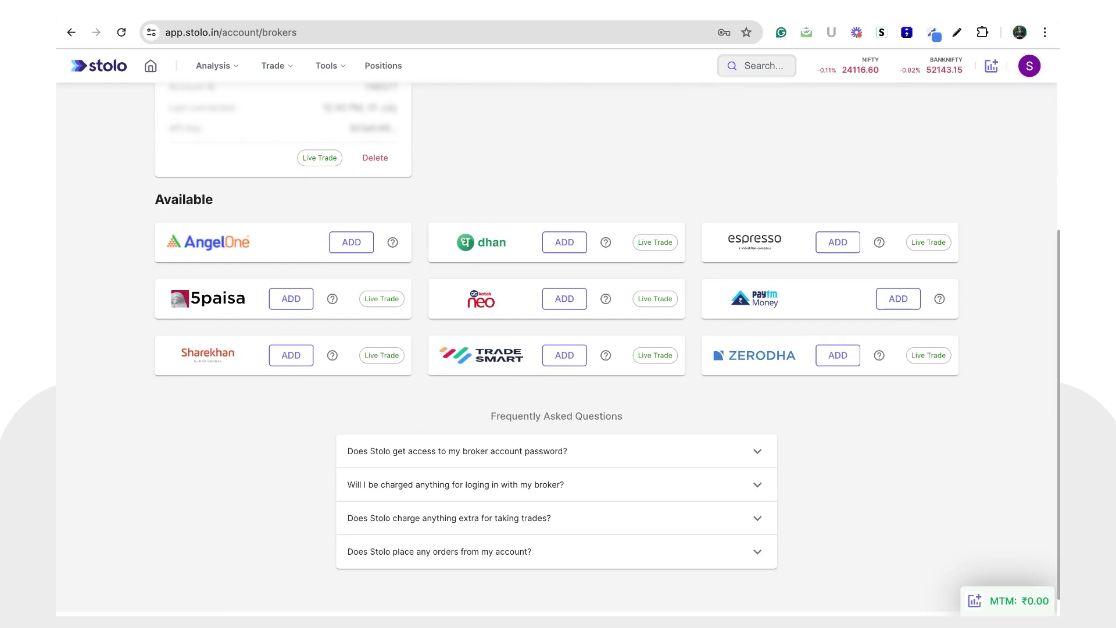
Step: Open the AngelOne connection form, review its Account ID, API Key and API Secret fields, then go to Angel One
click(349, 242)
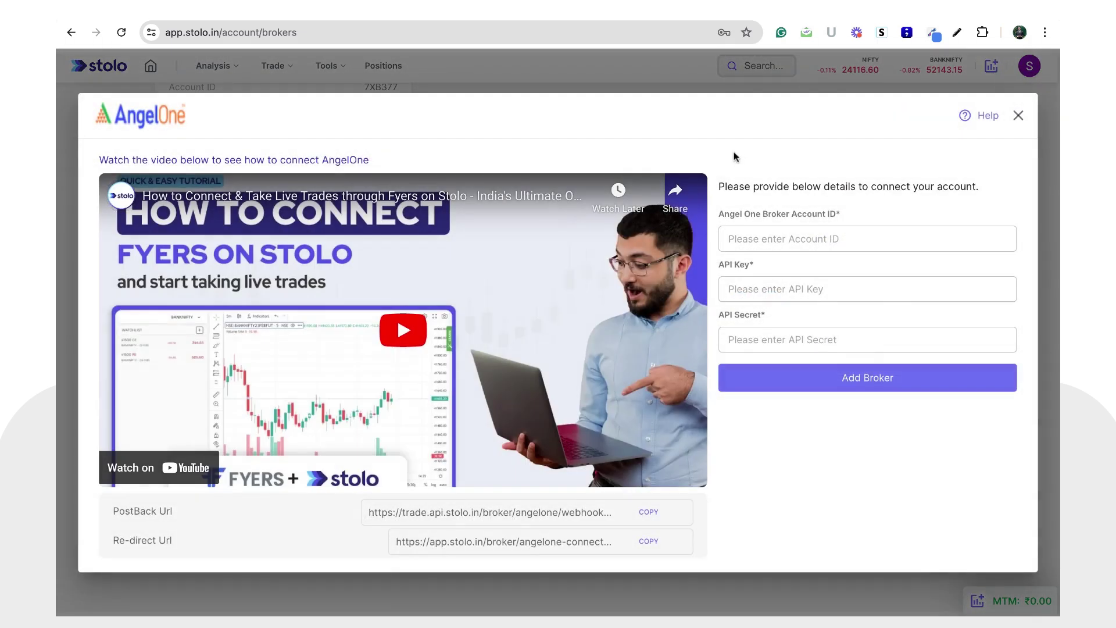
click(781, 232)
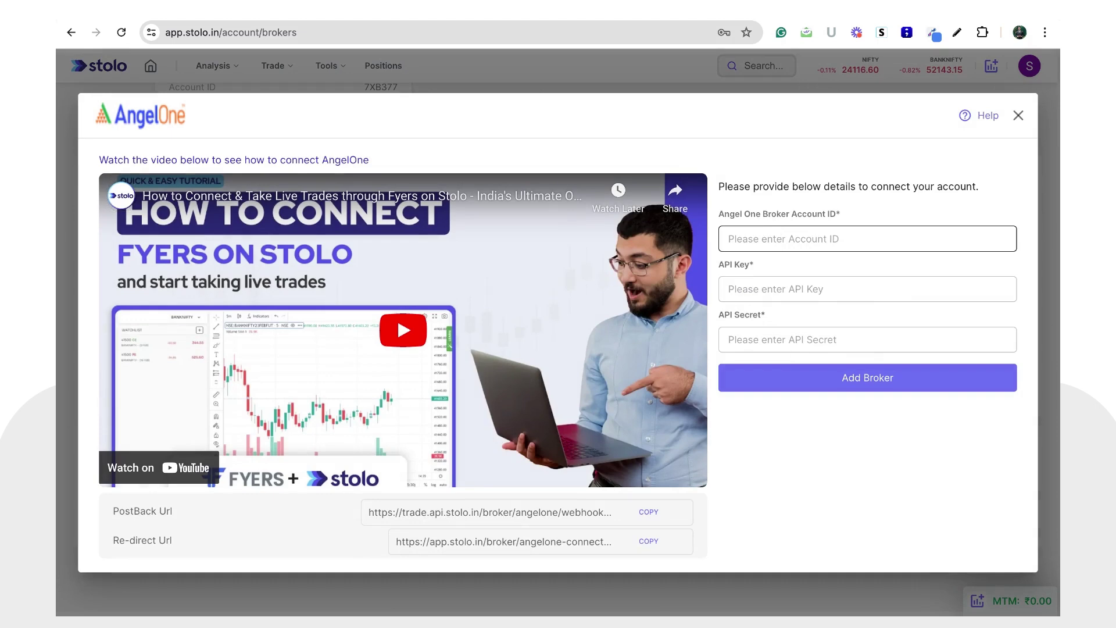
click(789, 216)
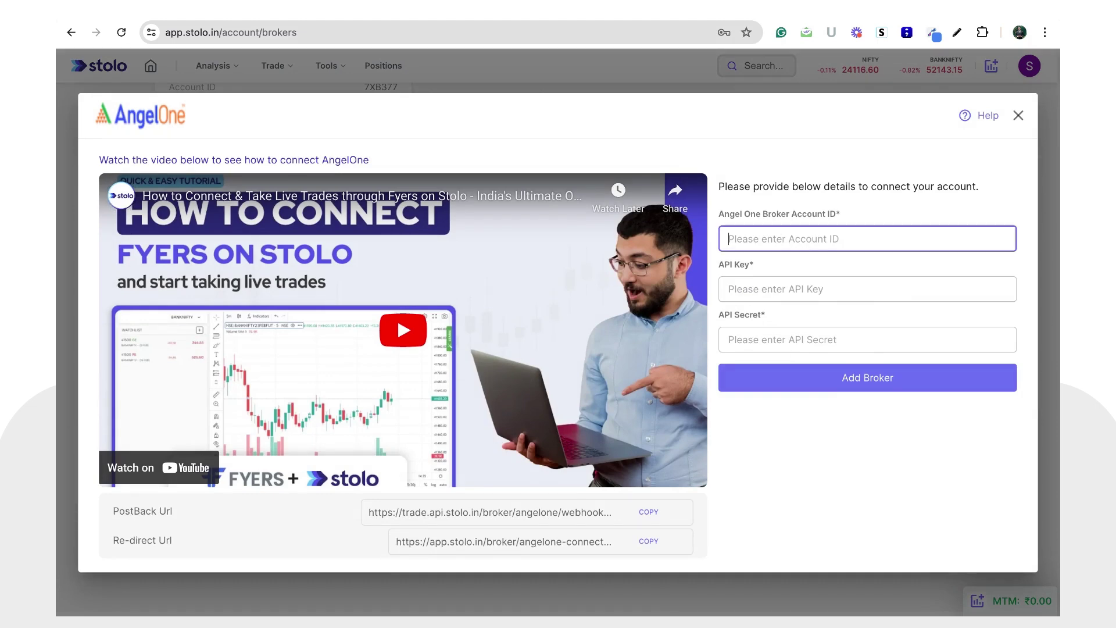
click(782, 292)
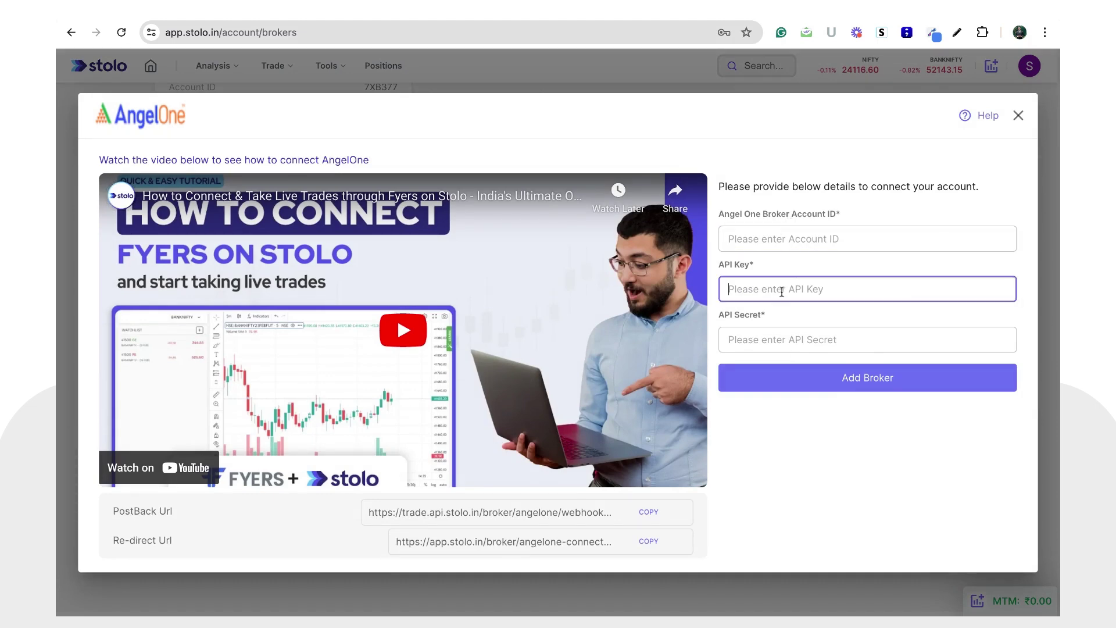
click(782, 344)
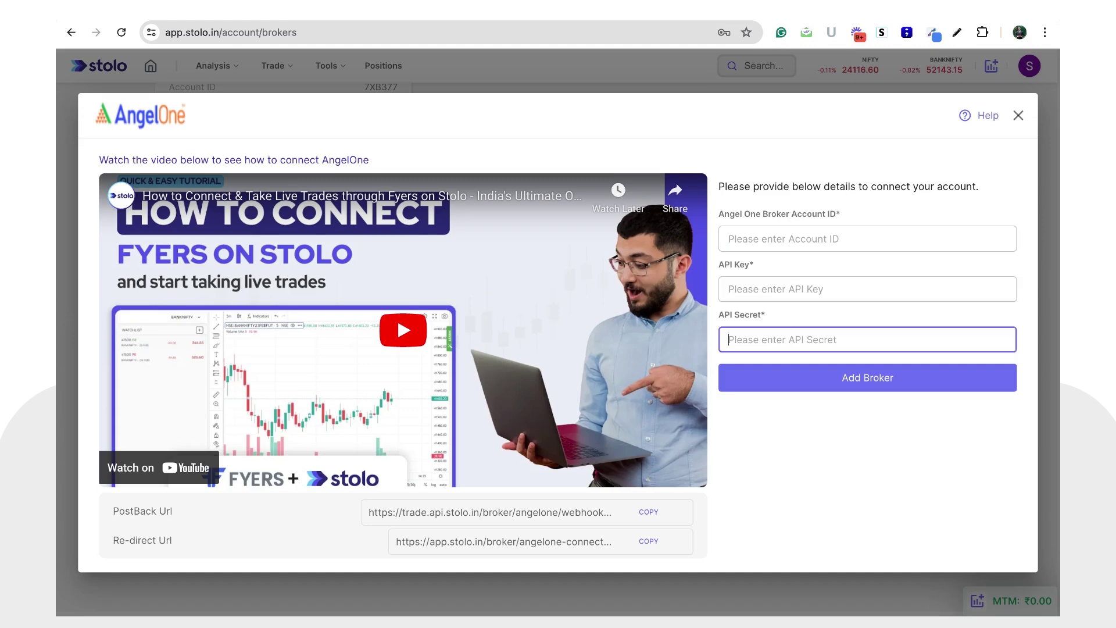
click(818, 238)
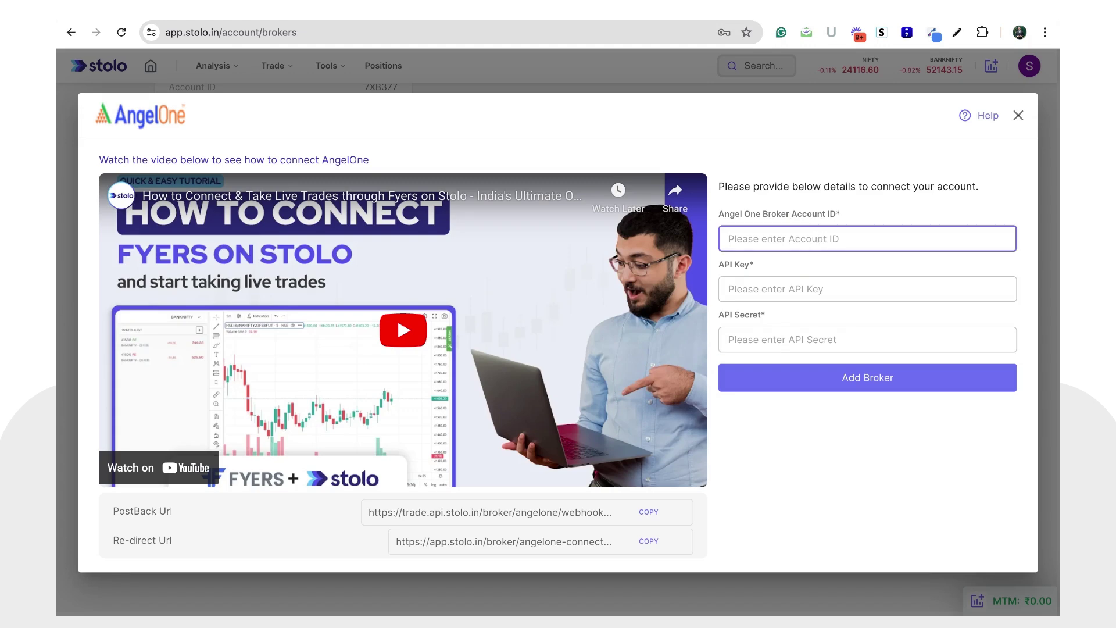
key(ctrl+Tab)
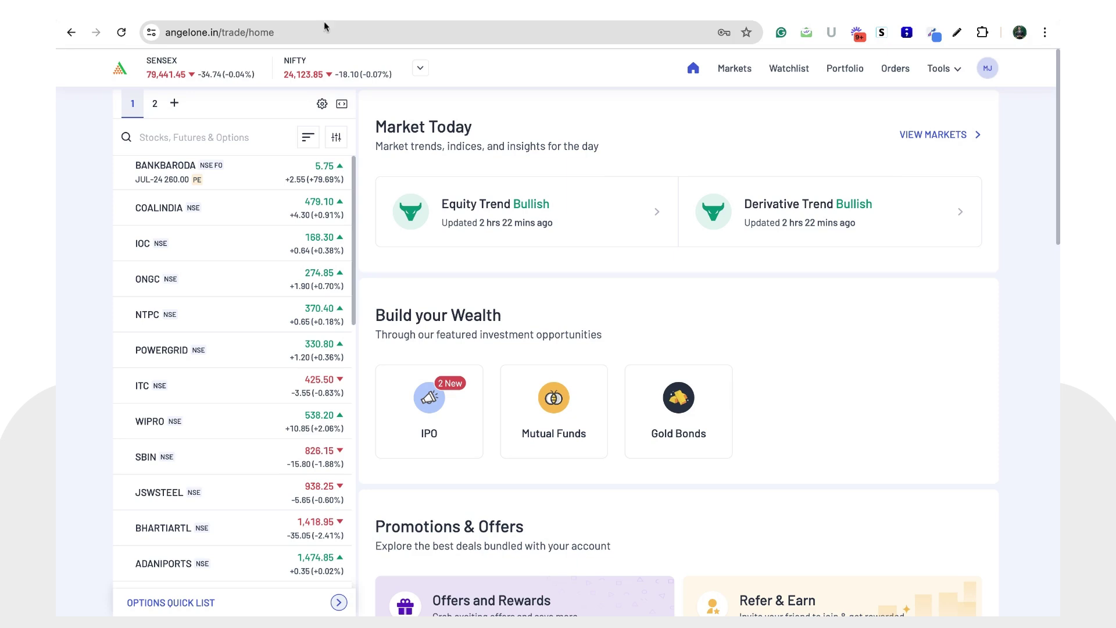
Step: Open the Angel One account Profile page showing the client ID
click(355, 37)
click(369, 38)
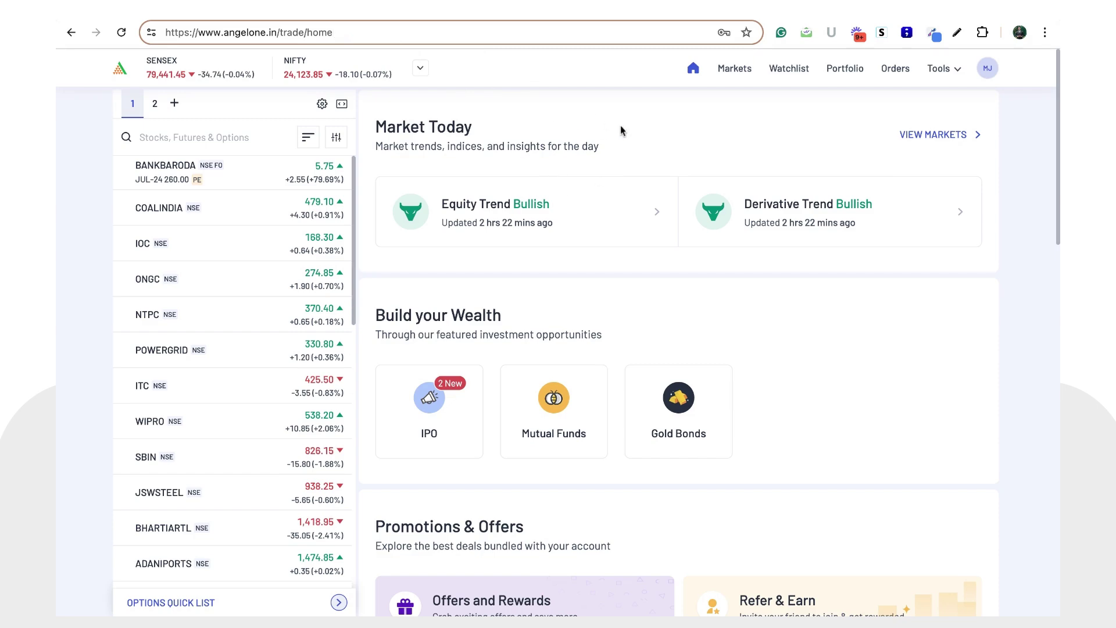
scroll(587, 305, down, 1)
scroll(588, 305, up, 1)
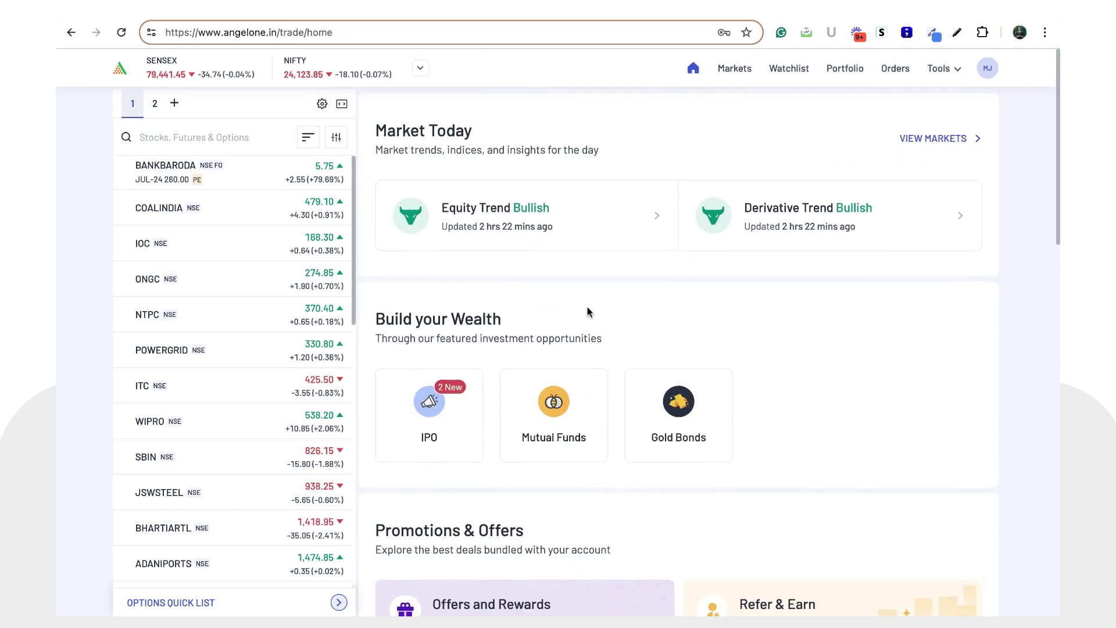
click(988, 68)
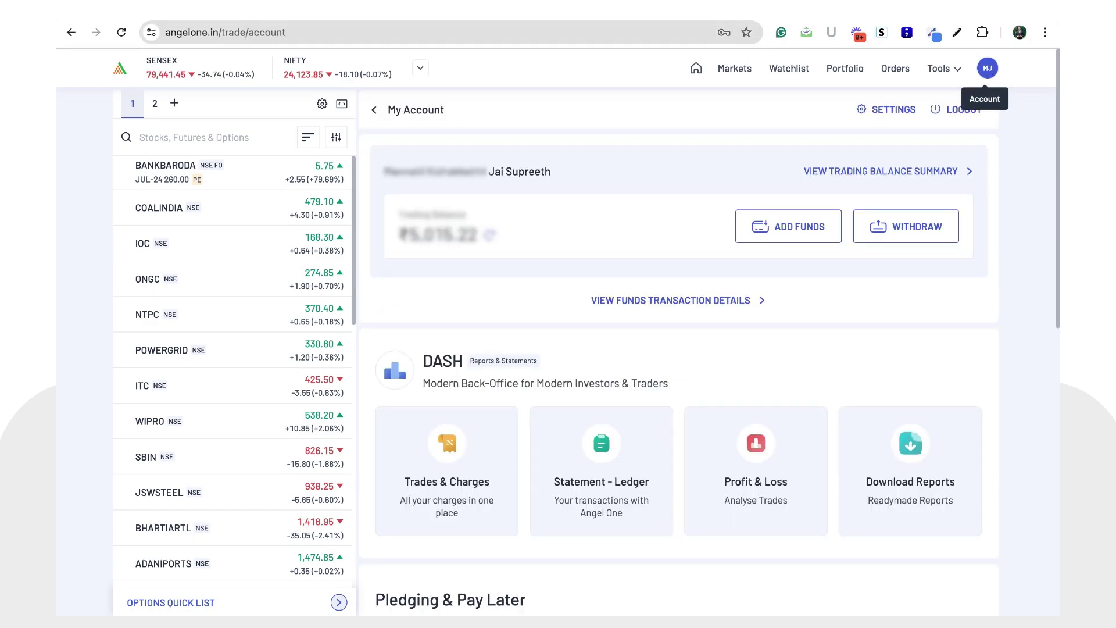
scroll(591, 365, down, 3)
scroll(590, 361, down, 6)
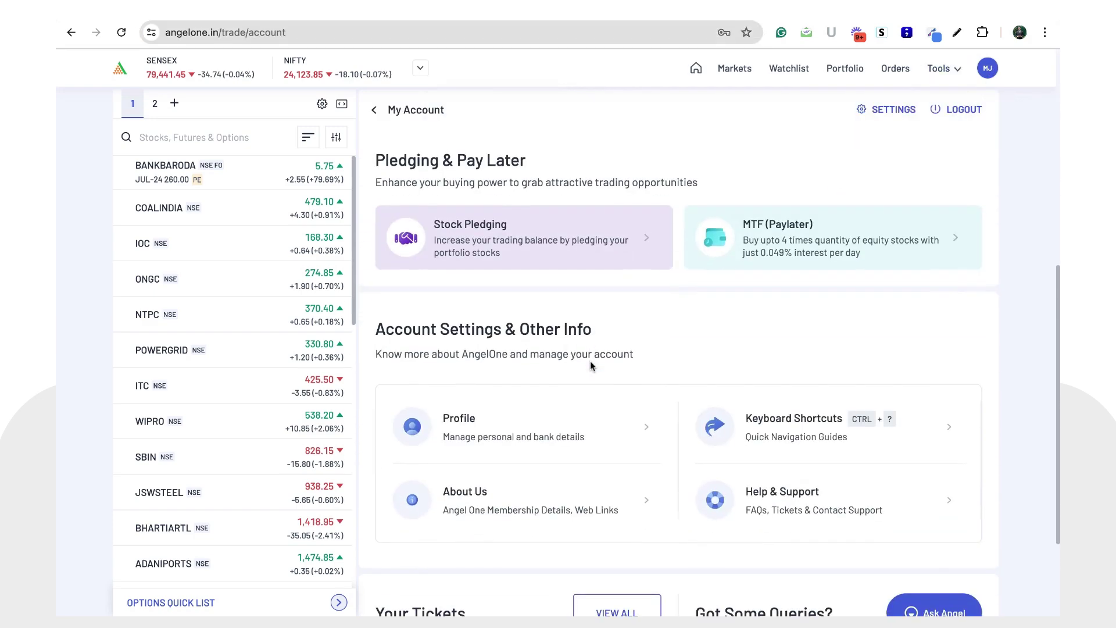
click(534, 431)
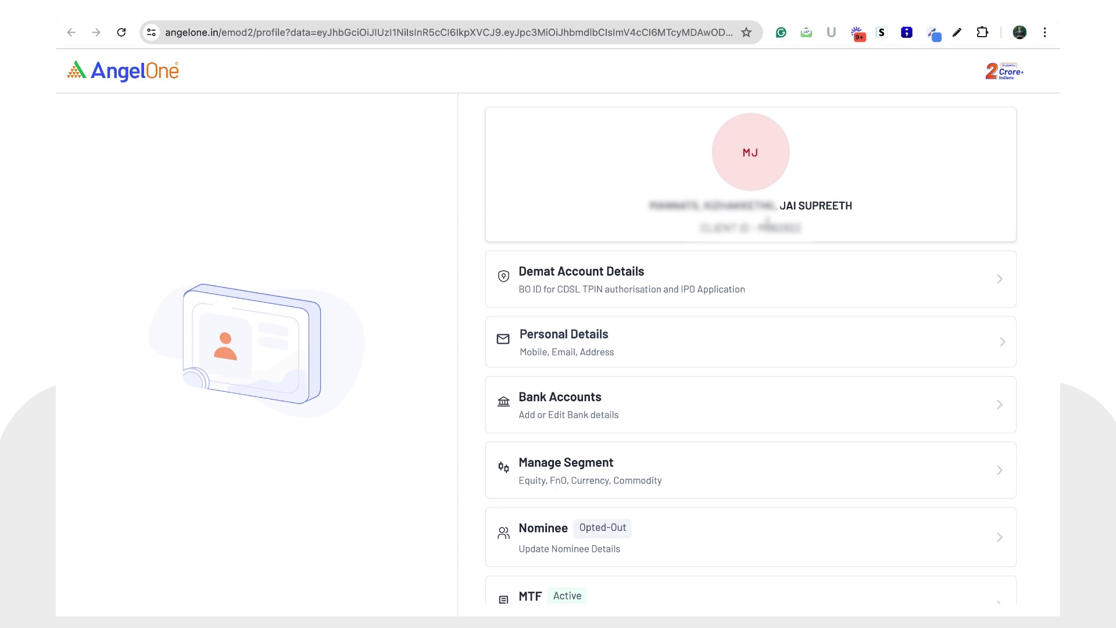
Step: Copy the client ID and paste it into Stolo's AngelOne Account ID field
drag(757, 227, 801, 227)
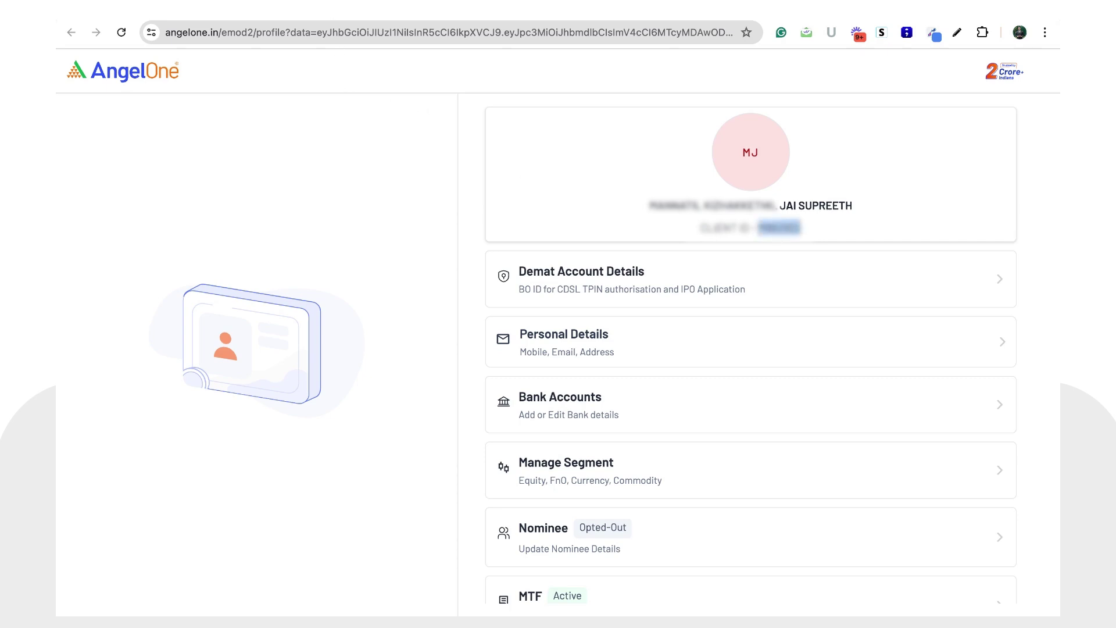
click(195, 22)
key(ctrl+v)
Step: Leave Stolo's API Key and API Secret fields blank and go to the SmartAPI website
click(874, 223)
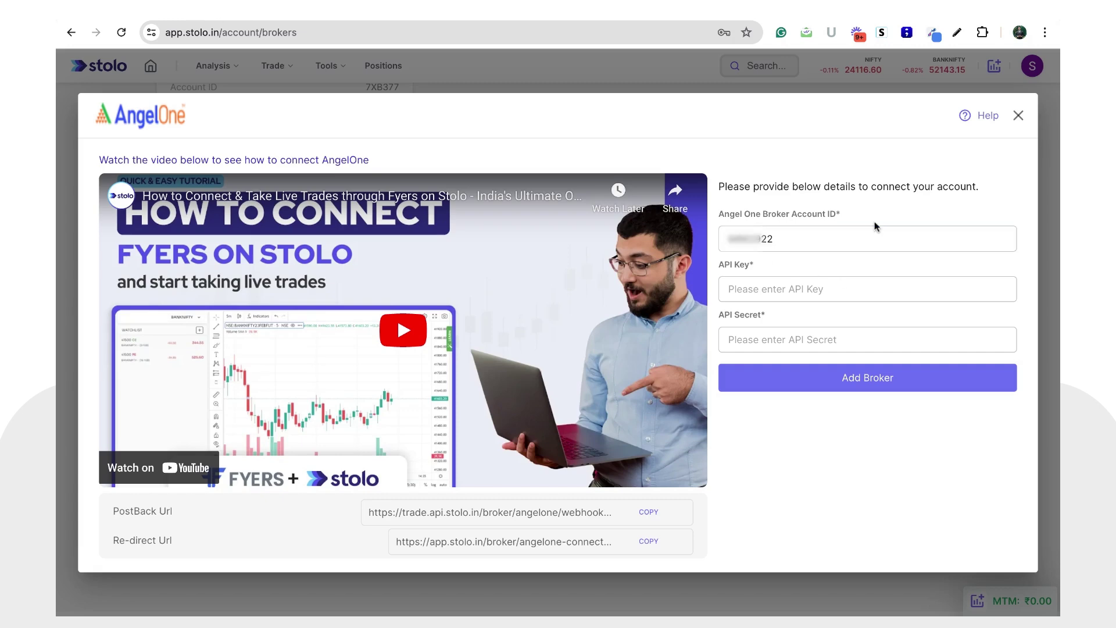
click(795, 293)
click(793, 340)
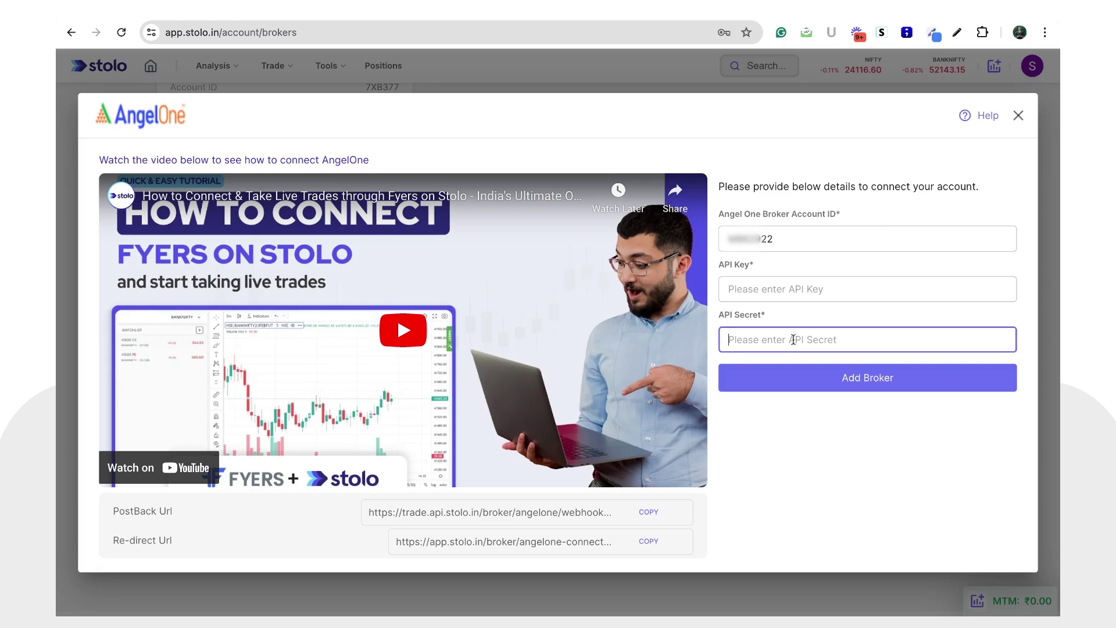
click(670, 22)
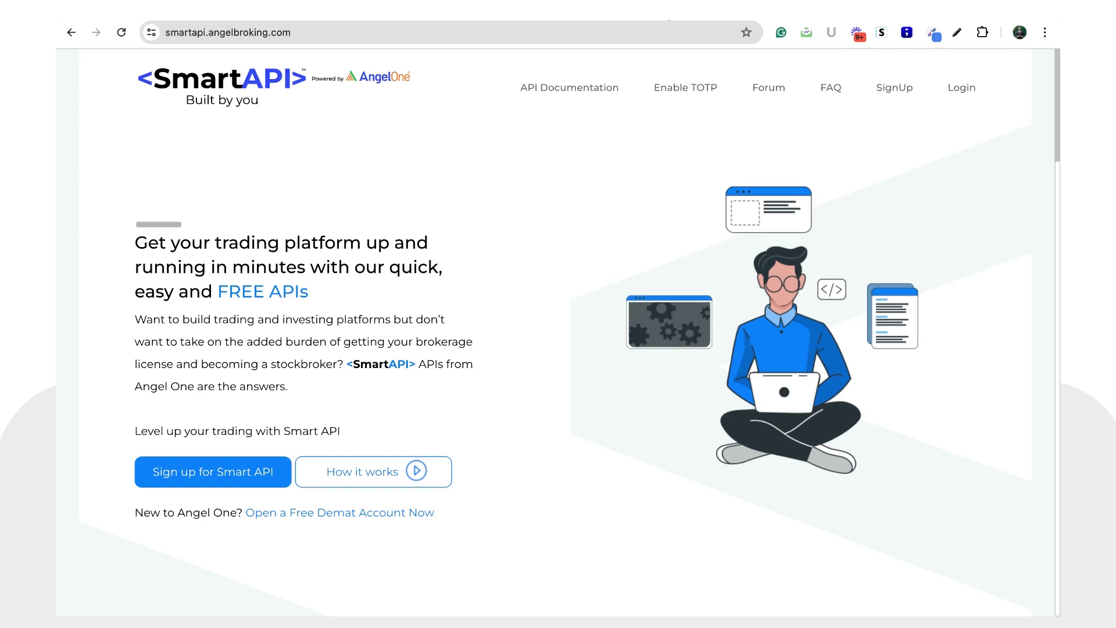
Step: Open the SmartAPI SignUp page and scroll through its registration form
double_click(427, 35)
click(428, 35)
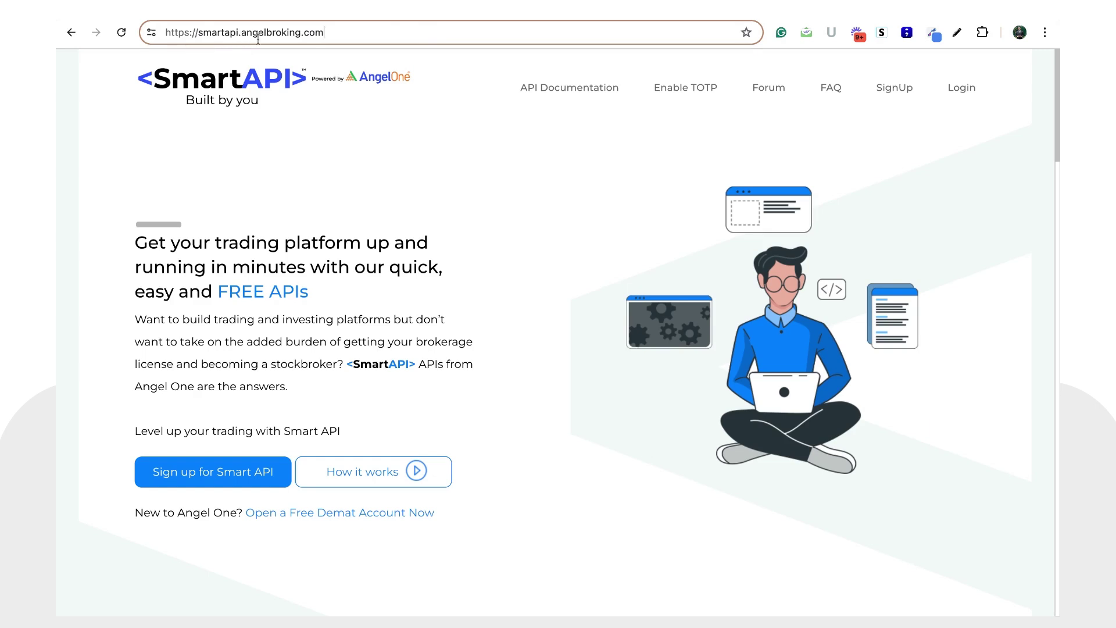
click(508, 213)
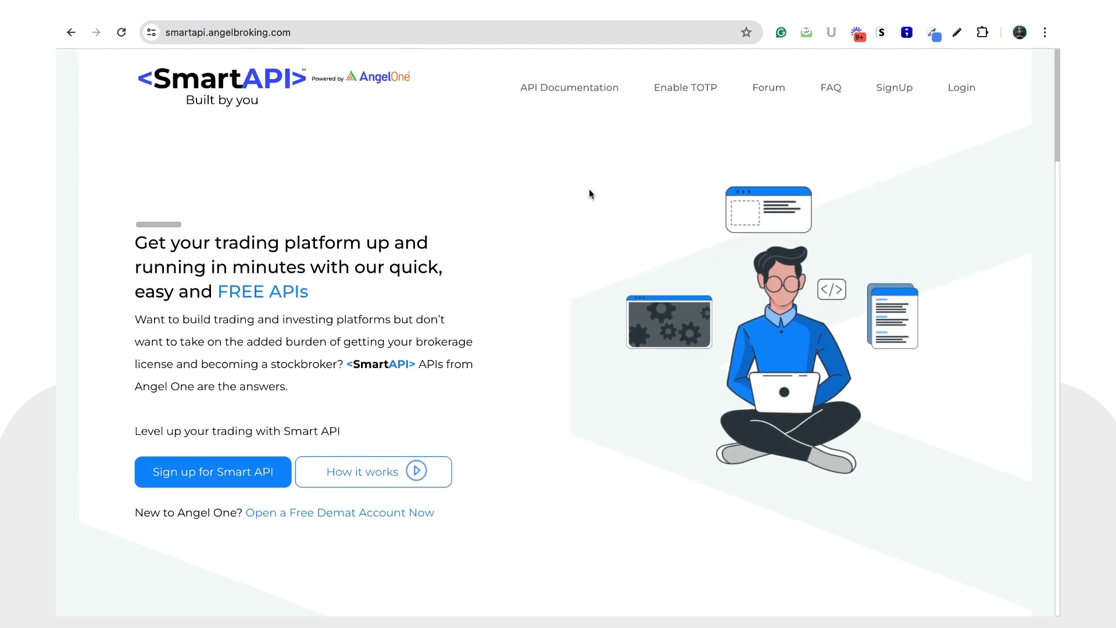
click(899, 92)
scroll(584, 301, down, 2)
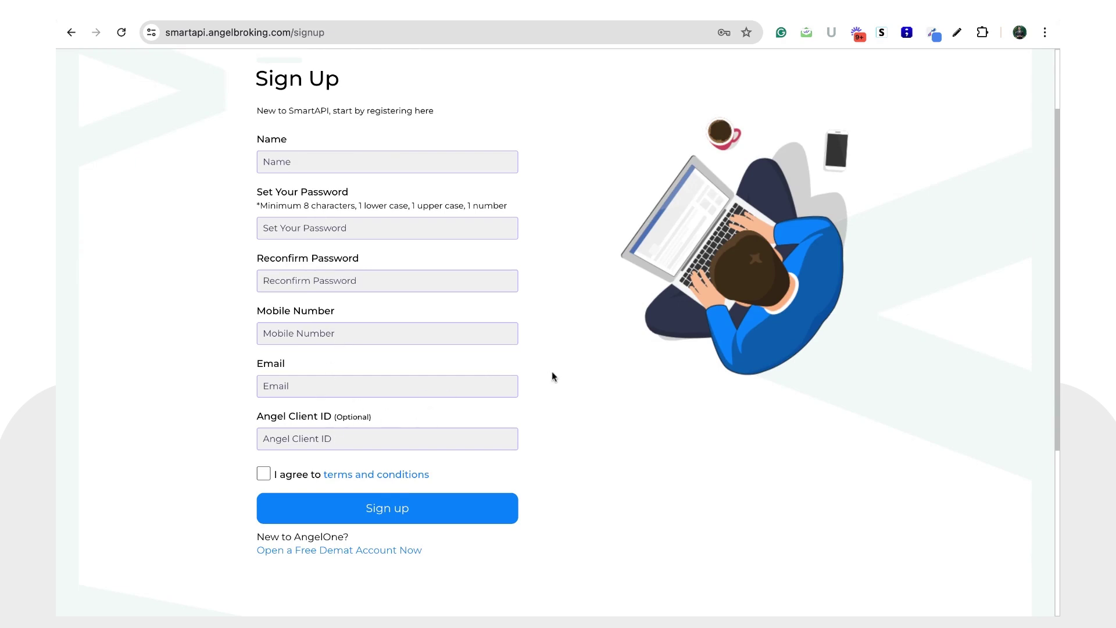
scroll(552, 370, up, 2)
scroll(462, 388, down, 2)
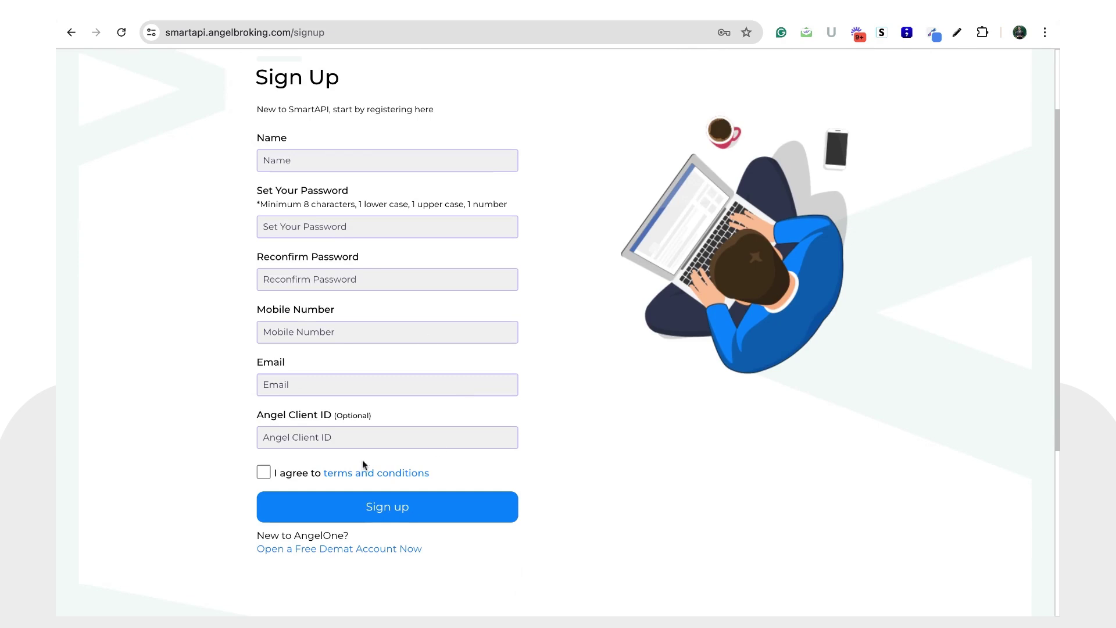
scroll(476, 346, up, 2)
scroll(476, 346, down, 2)
scroll(438, 332, up, 2)
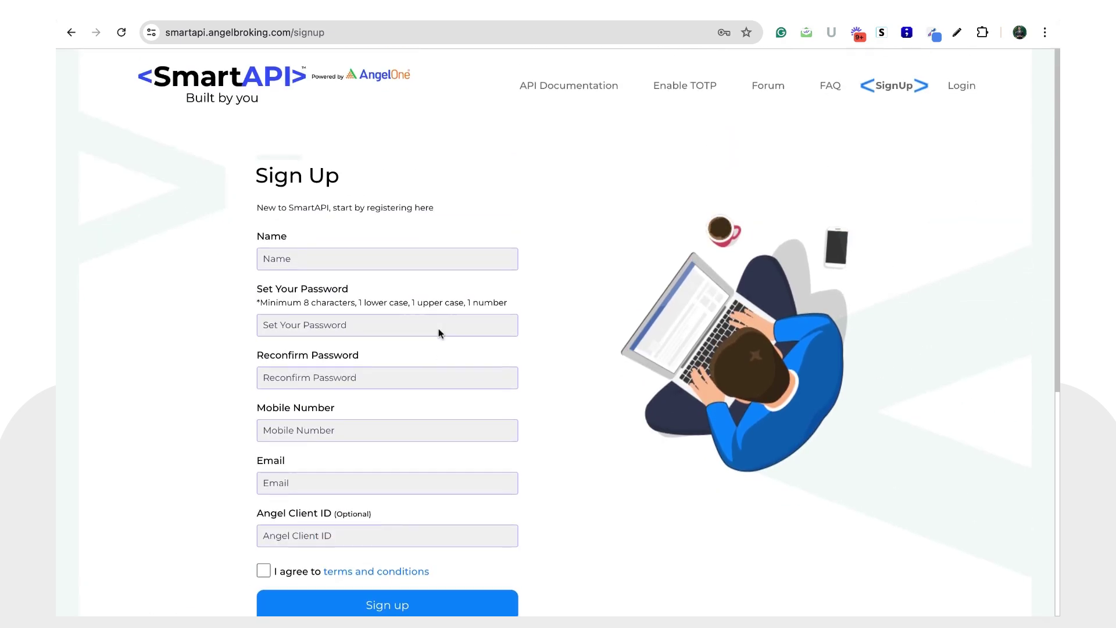
Step: Log in to SmartAPI with the account email and password to reach My Smart APIs & Apps
click(963, 88)
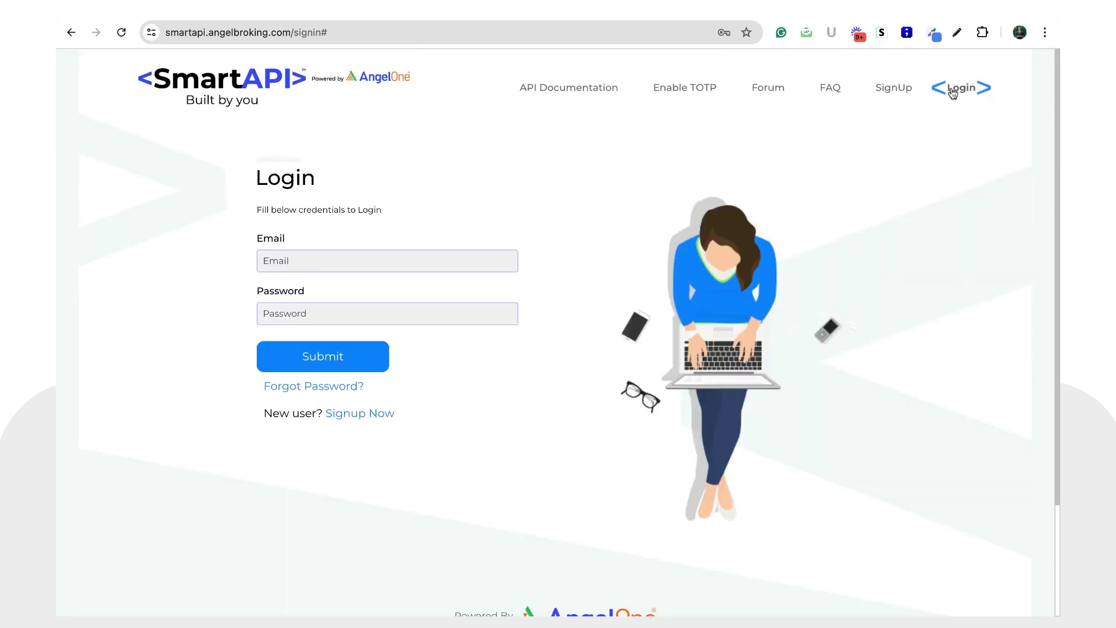
click(348, 264)
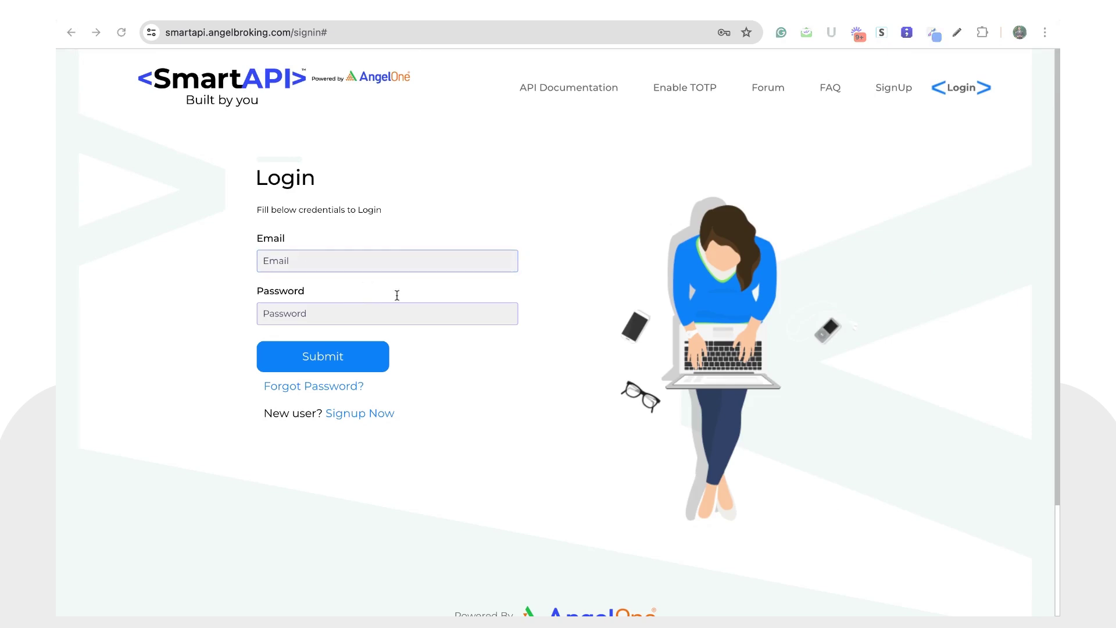
click(346, 357)
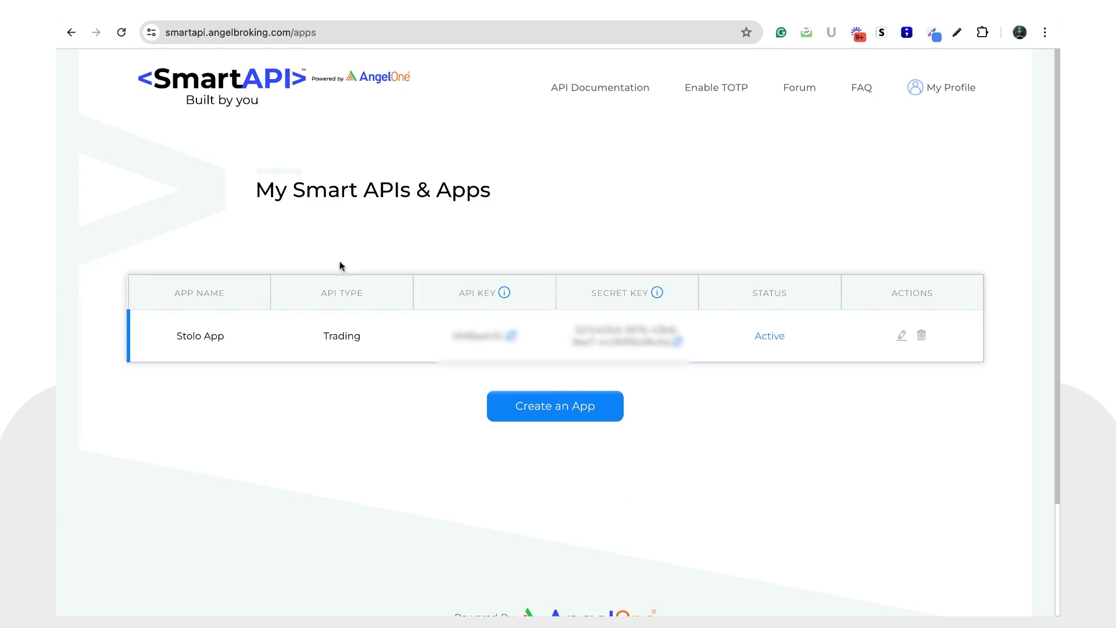
Step: Start creating a new SmartAPI app and scroll to its details form
click(571, 413)
scroll(563, 274, down, 3)
scroll(563, 274, down, 1)
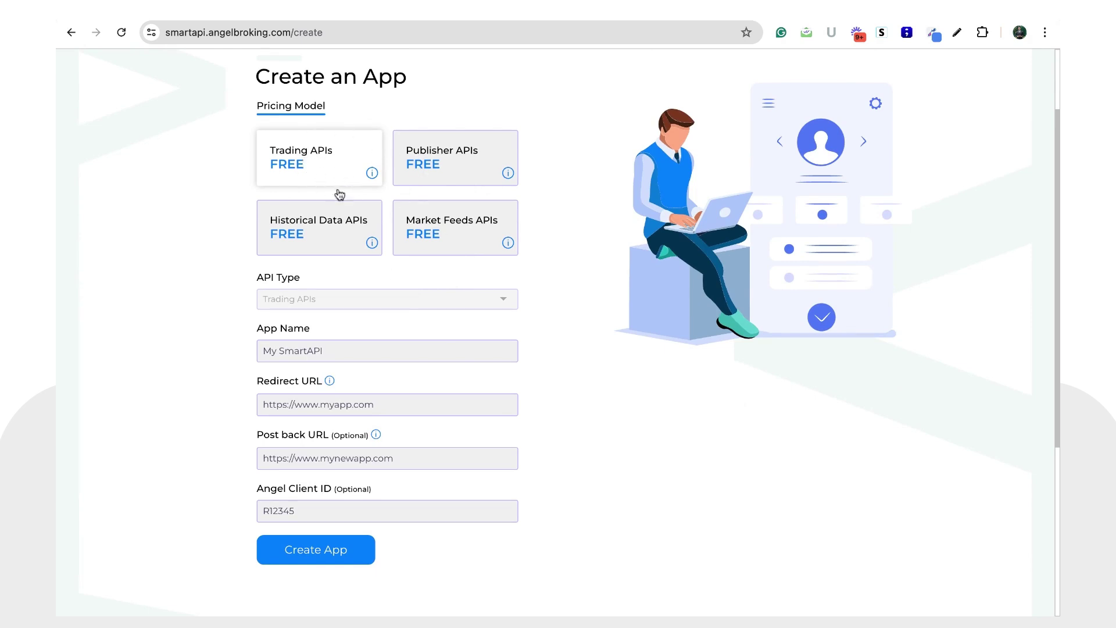
scroll(340, 347, down, 1)
Step: Name the app 'New Stolo App', then return to Stolo's AngelOne form
click(348, 297)
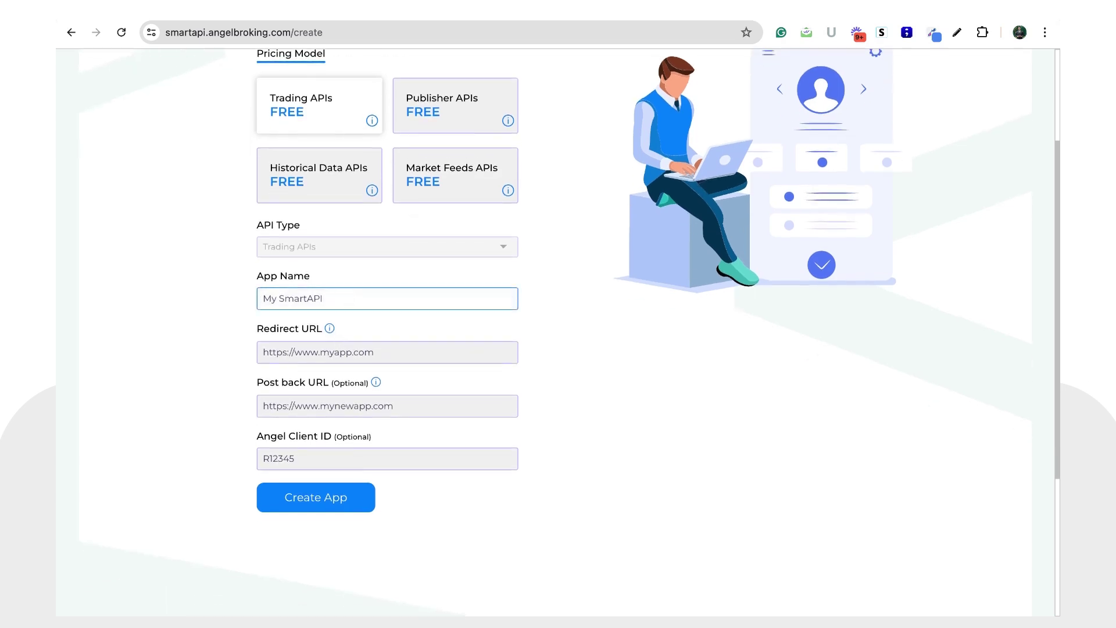
text(New Stolo App)
click(430, 351)
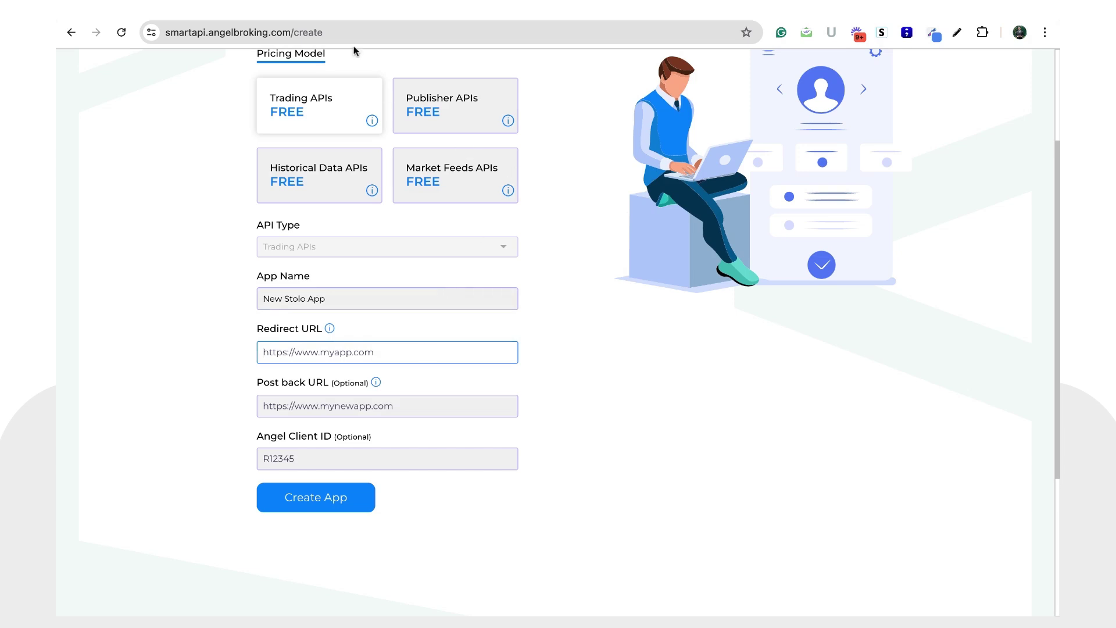
click(243, 12)
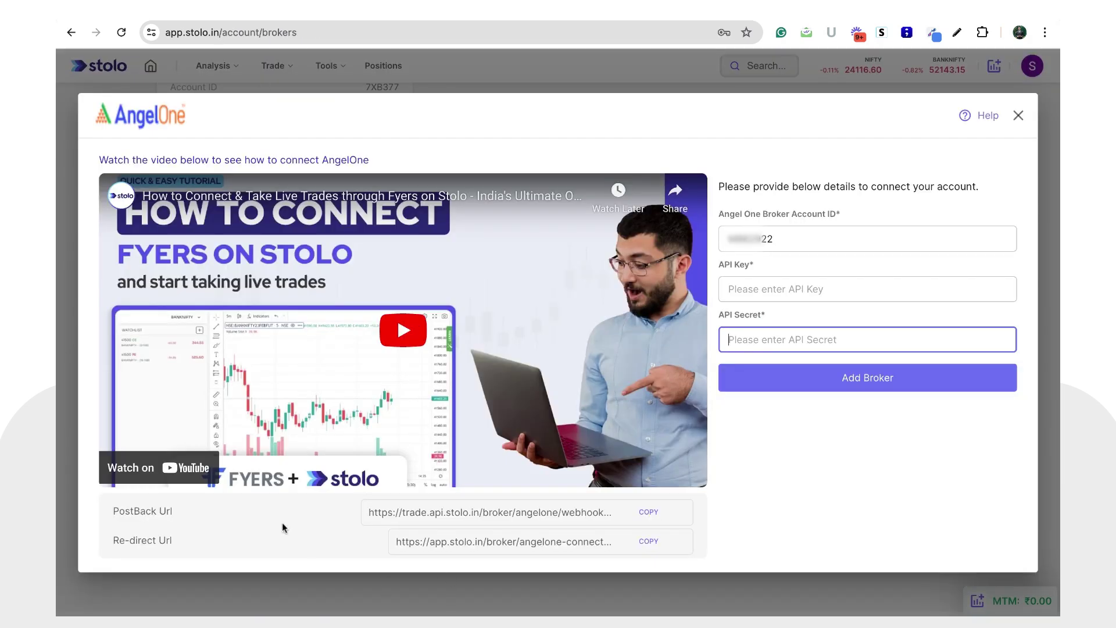
Step: Copy Stolo's Re-direct URL into the SmartAPI app's Redirect URL field
triple_click(113, 540)
click(113, 542)
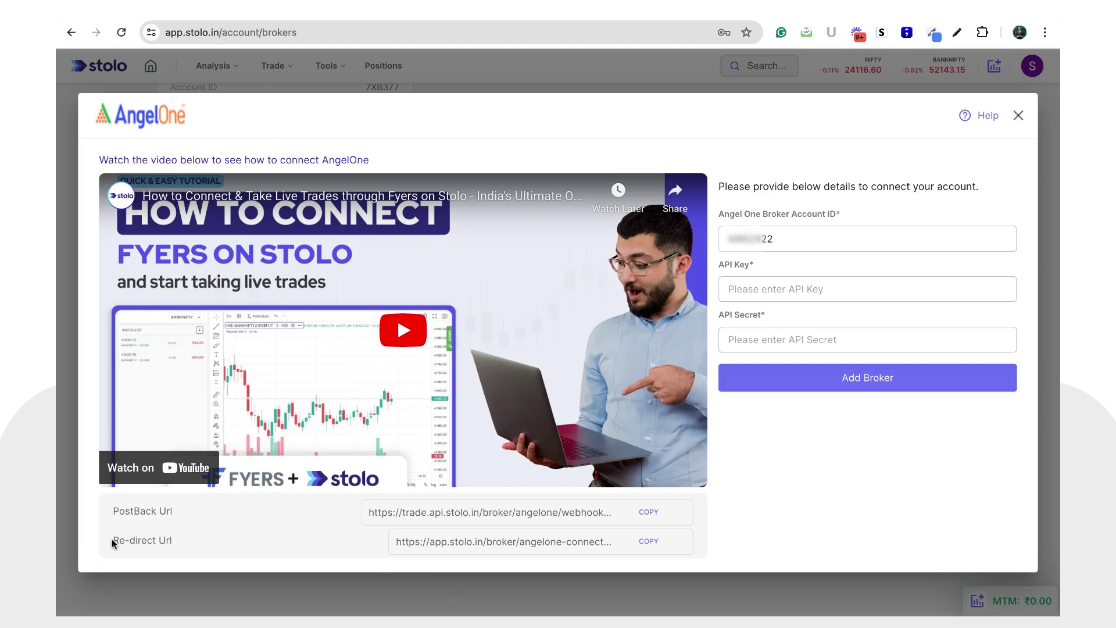
click(655, 541)
key(ctrl+Tab)
key(ctrl+v)
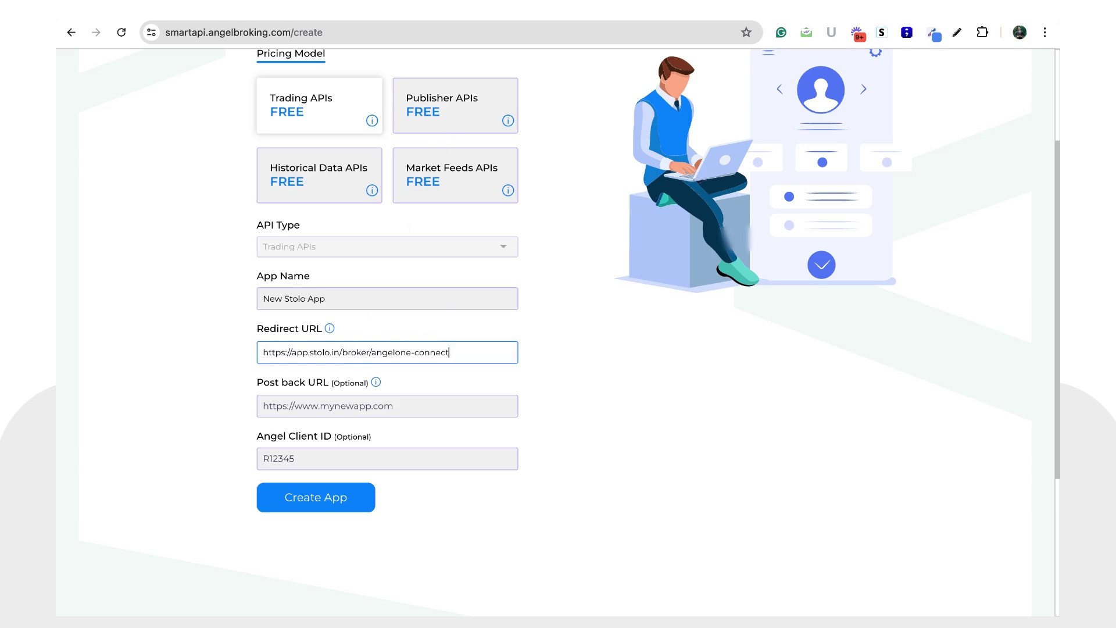
Step: Copy Stolo's PostBack webhook URL into the SmartAPI app's Post back URL field
key(ctrl+shift+Tab)
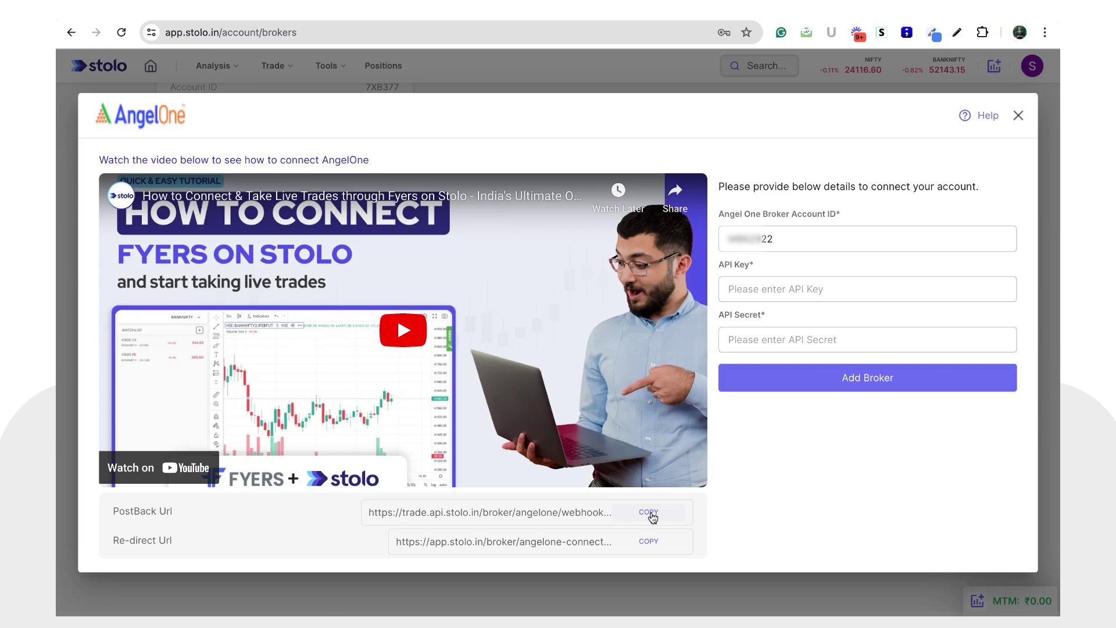
click(649, 512)
key(ctrl+Tab)
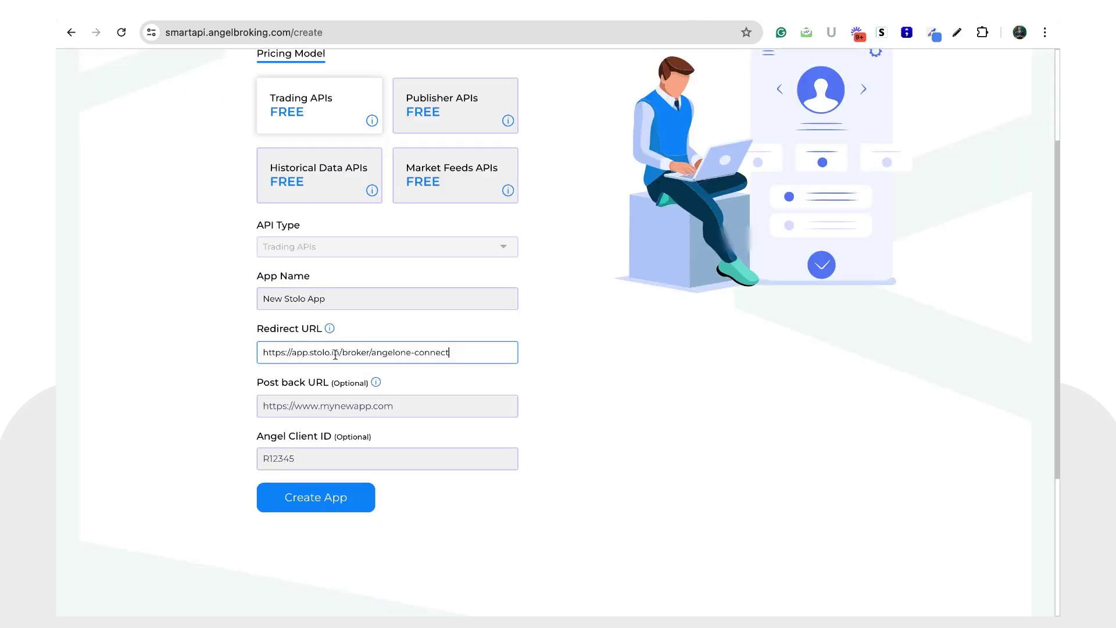
click(340, 405)
key(ctrl+v)
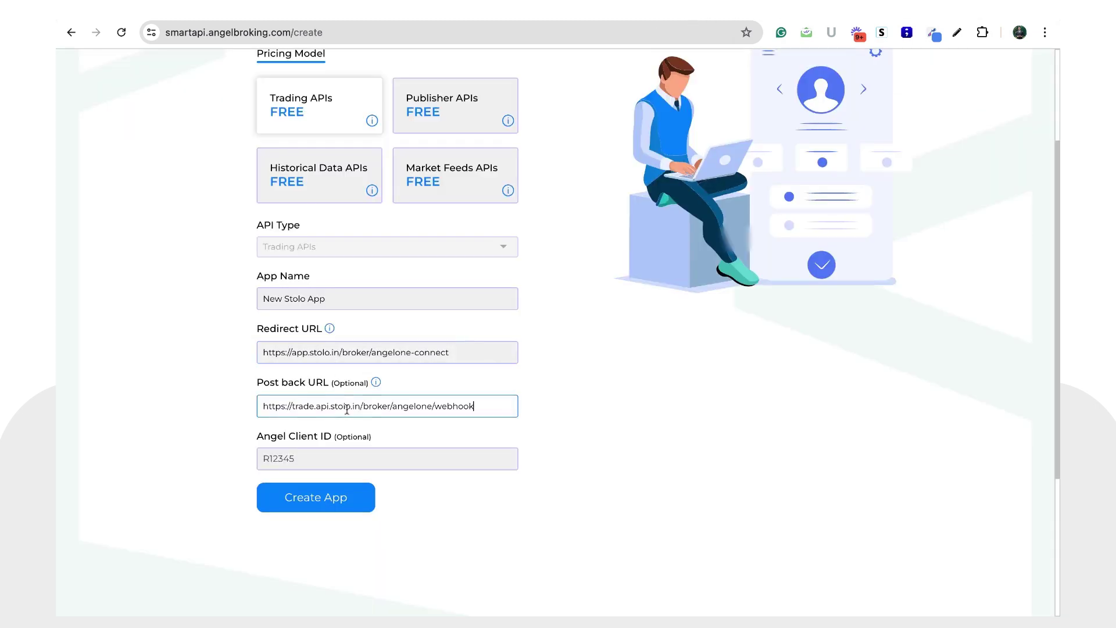
click(402, 482)
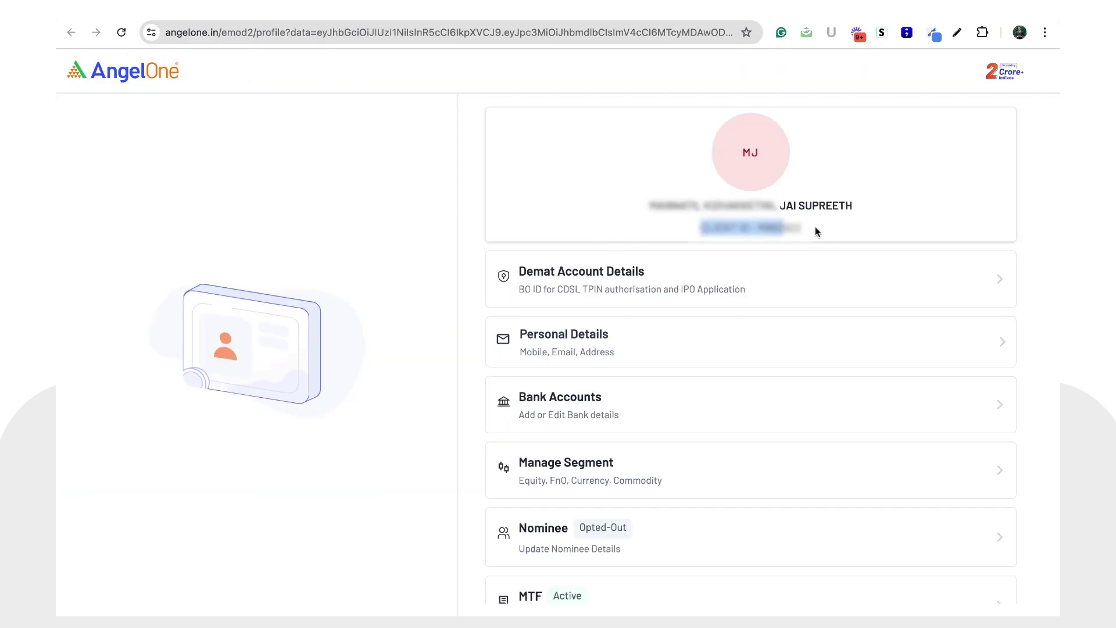
Step: Paste the profile's client ID as Angel Client ID, create New Stolo App and confirm
click(815, 231)
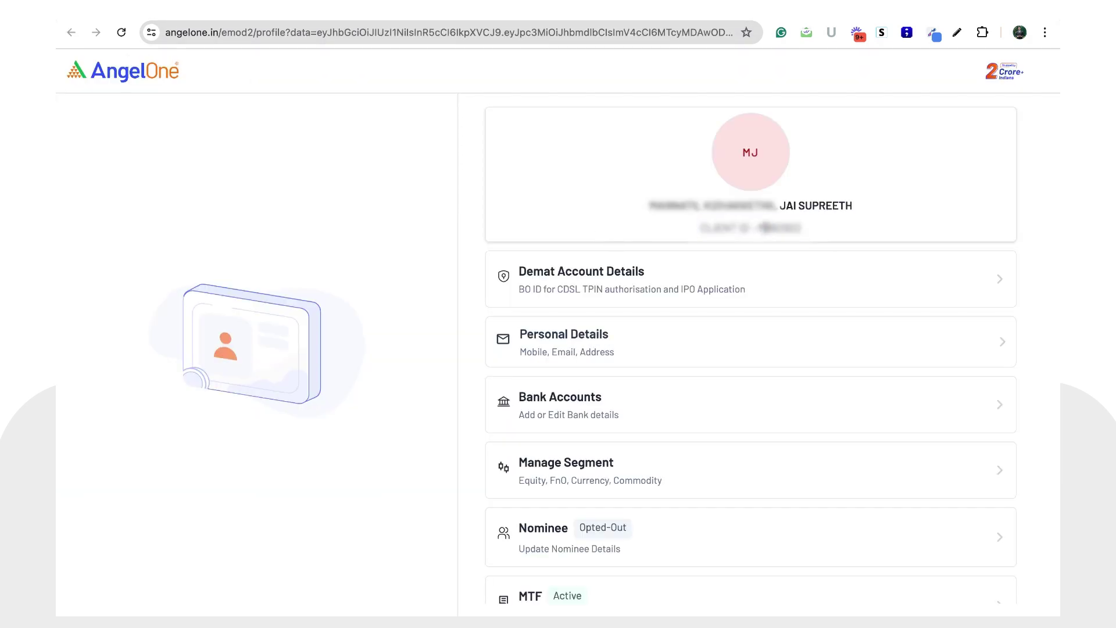
double_click(779, 228)
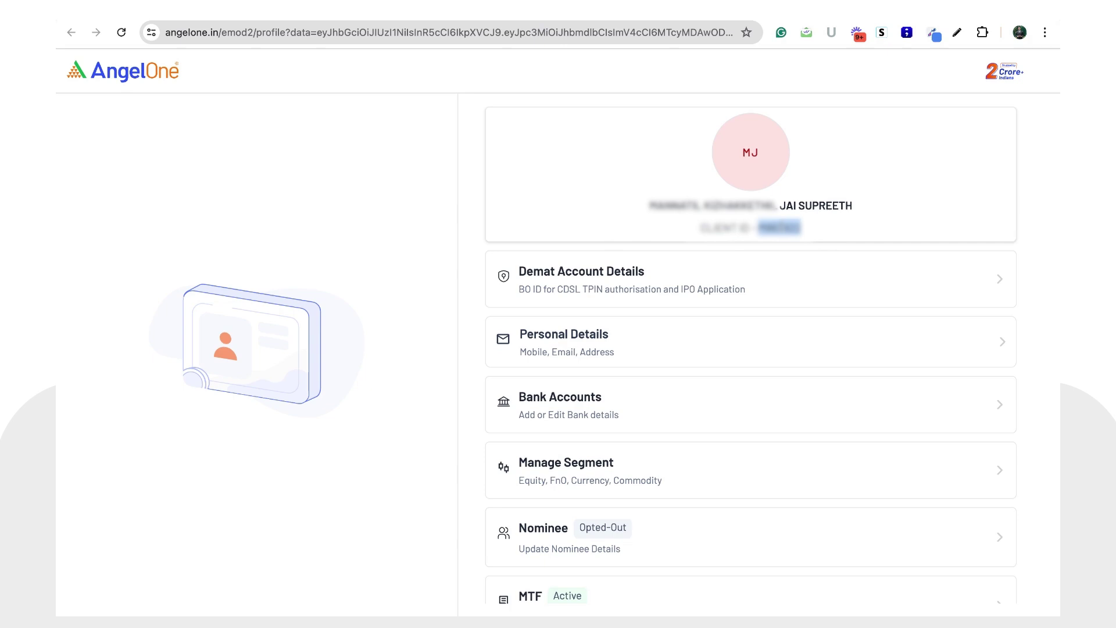
key(ctrl+Tab)
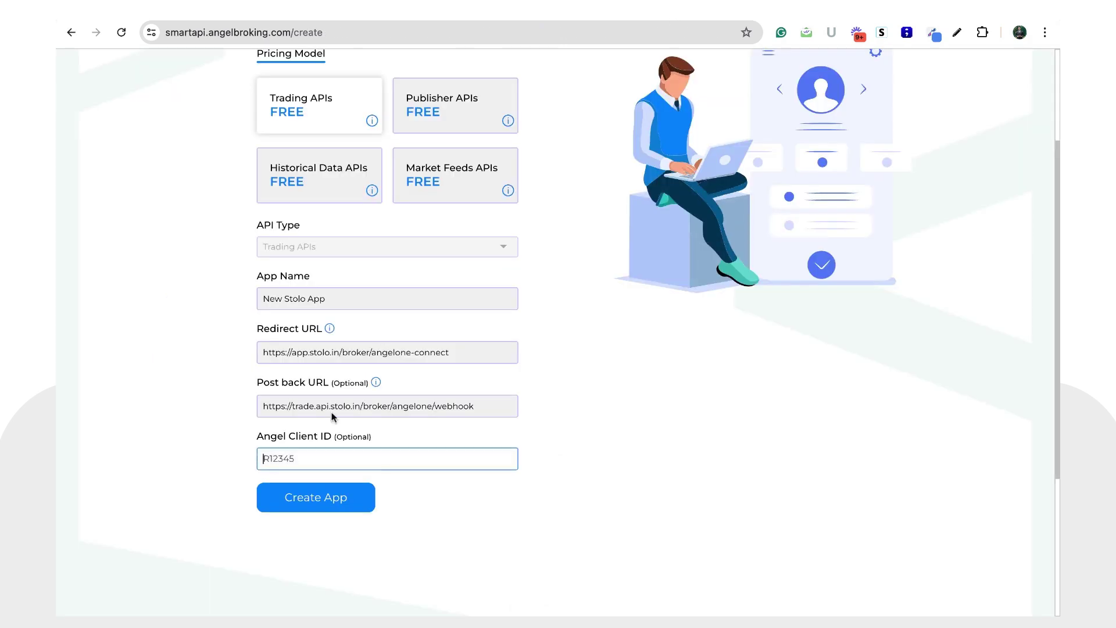
key(ctrl+v)
click(344, 506)
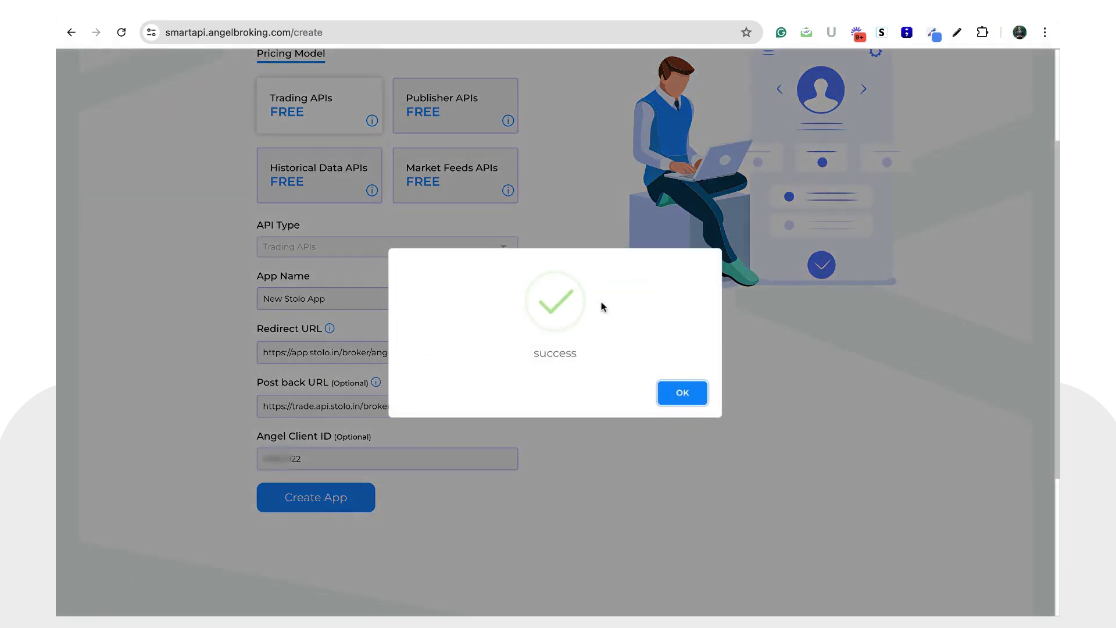
click(678, 395)
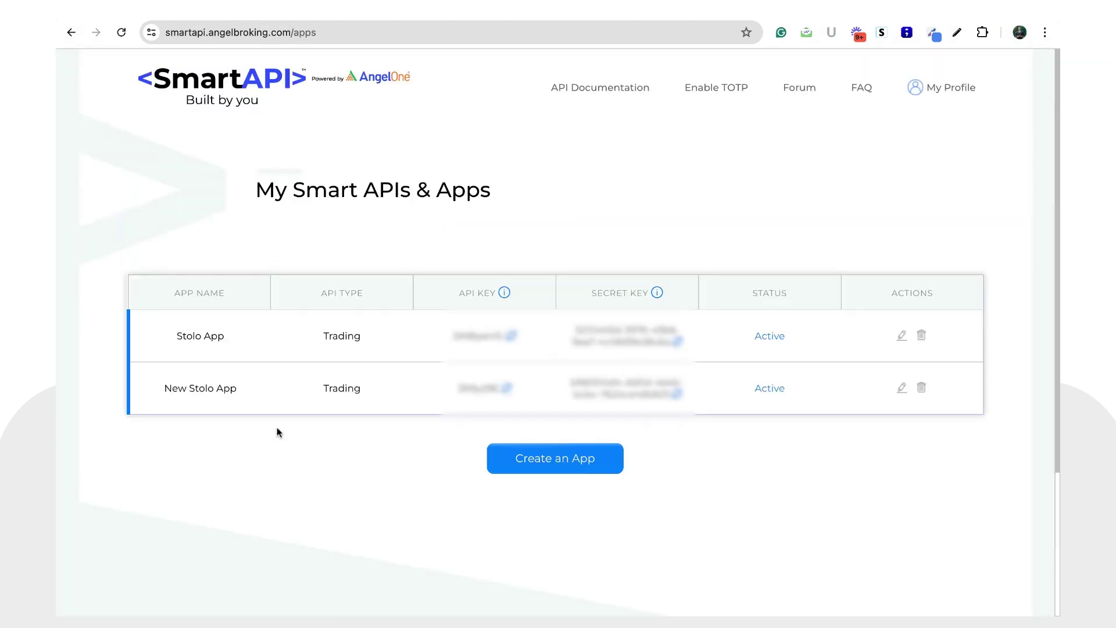
Step: Select New Stolo App's API key in the SmartAPI apps list
triple_click(163, 389)
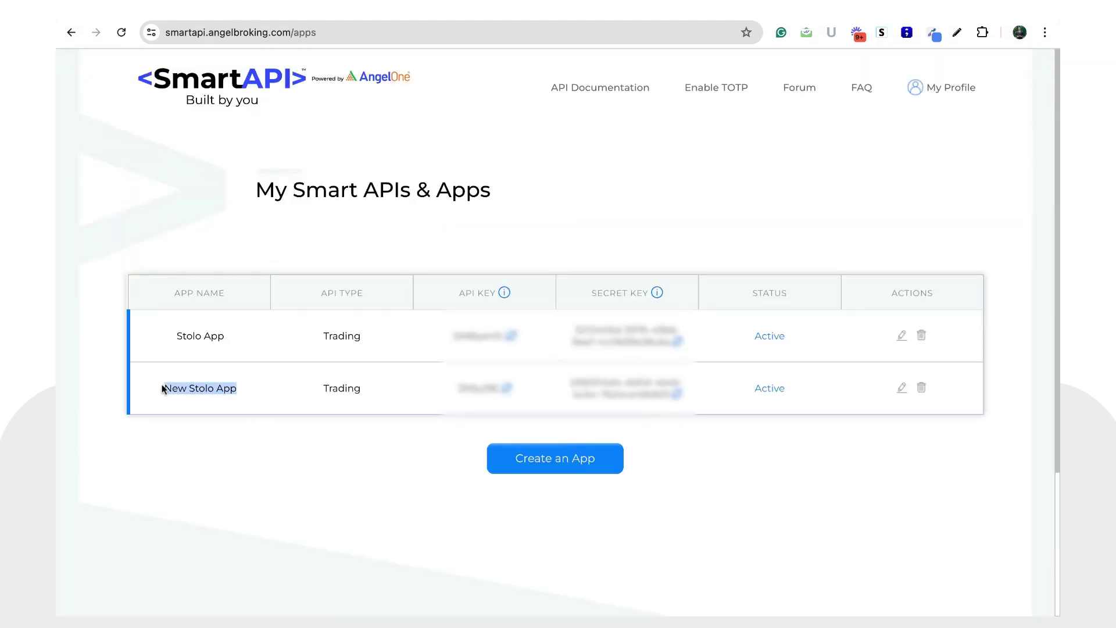
click(163, 389)
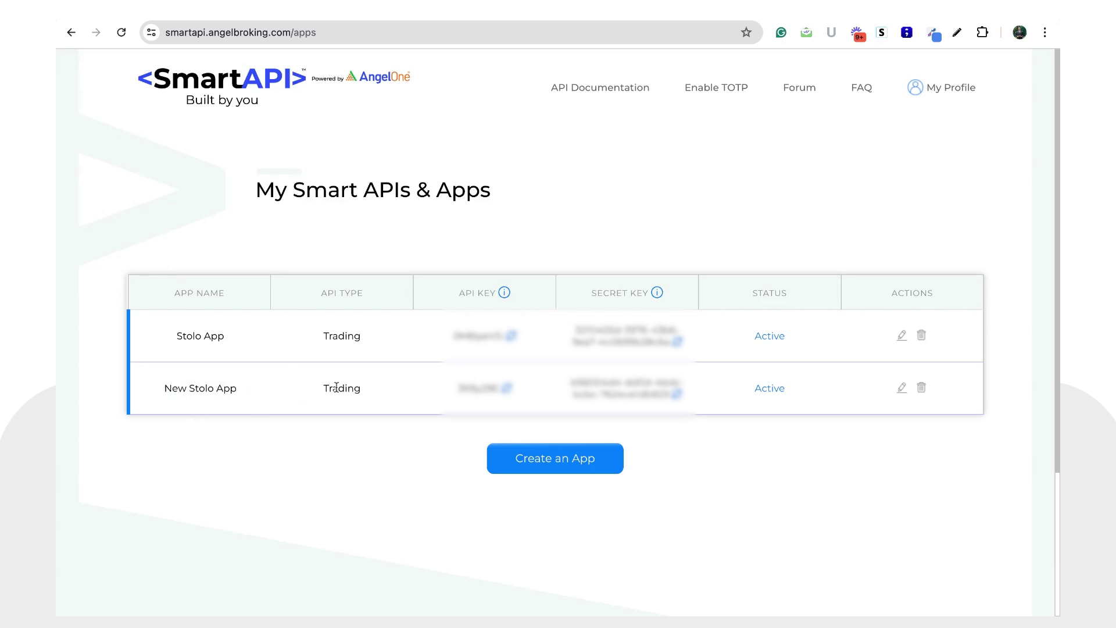
drag(457, 387, 499, 388)
Step: Paste New Stolo App's API key into Stolo's AngelOne API Key field
click(224, 21)
click(817, 289)
key(ctrl+v)
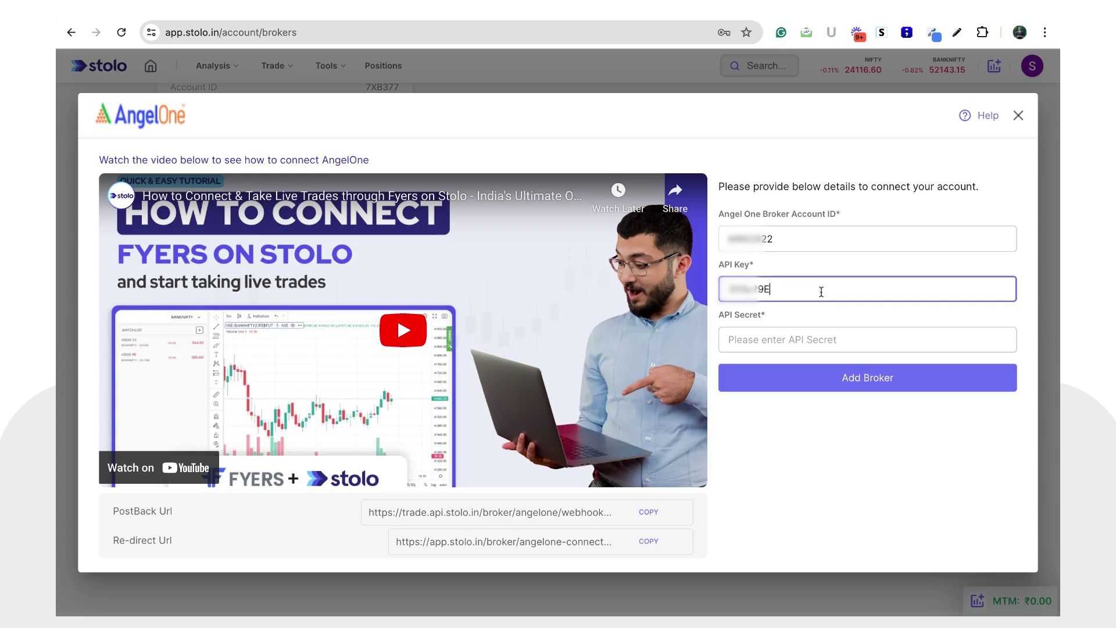
Step: Copy the app's secret key into API Secret and add the AngelOne broker
click(772, 342)
click(663, 11)
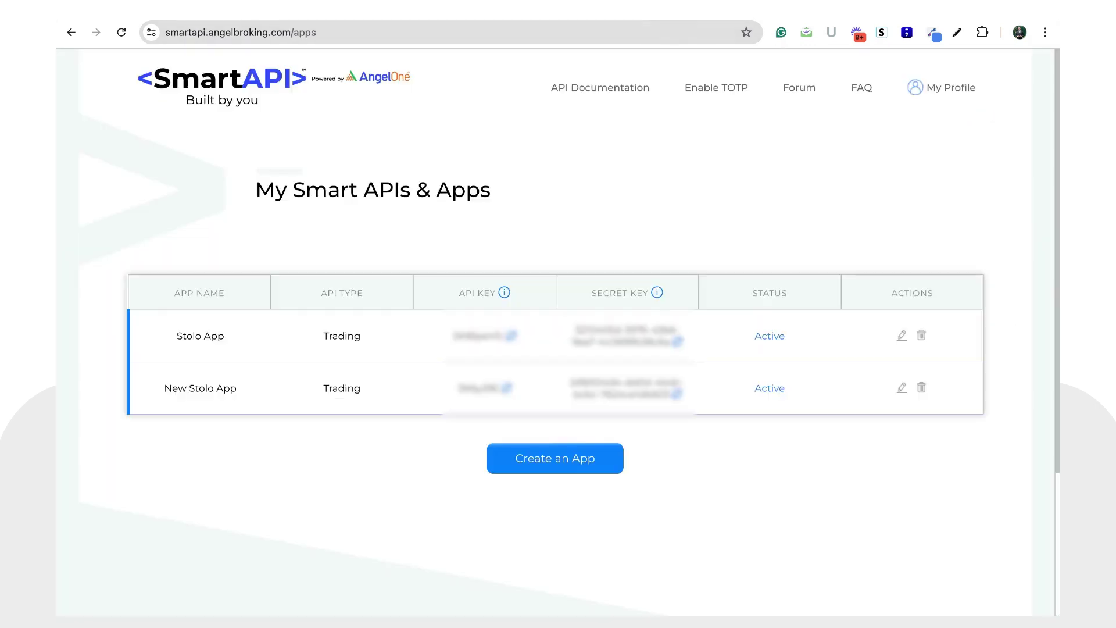
drag(570, 381, 662, 394)
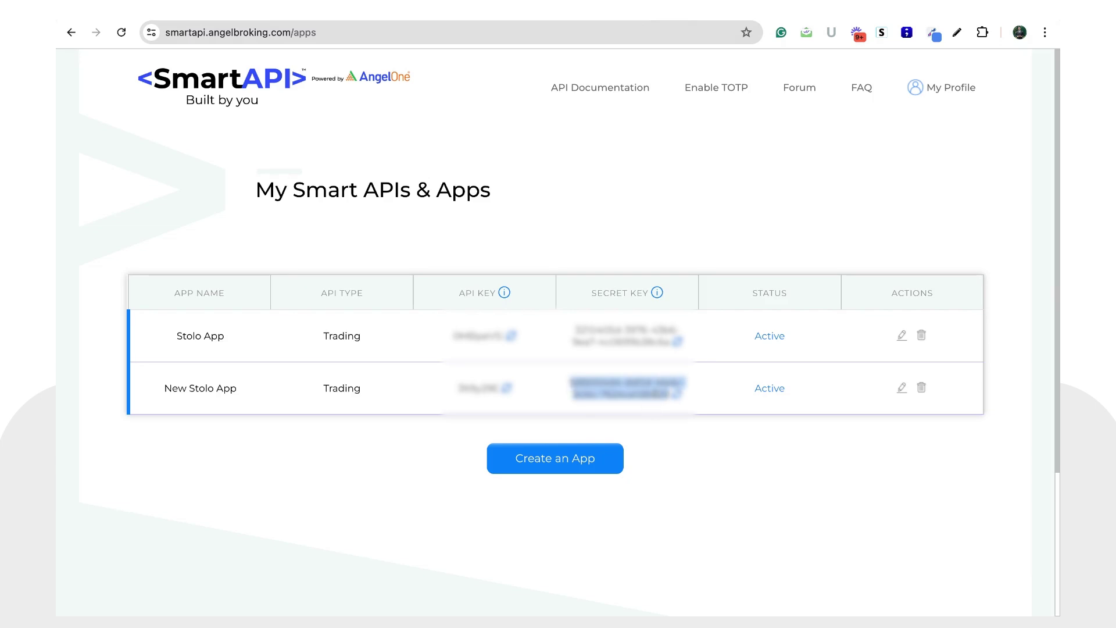
click(184, 12)
key(ctrl+v)
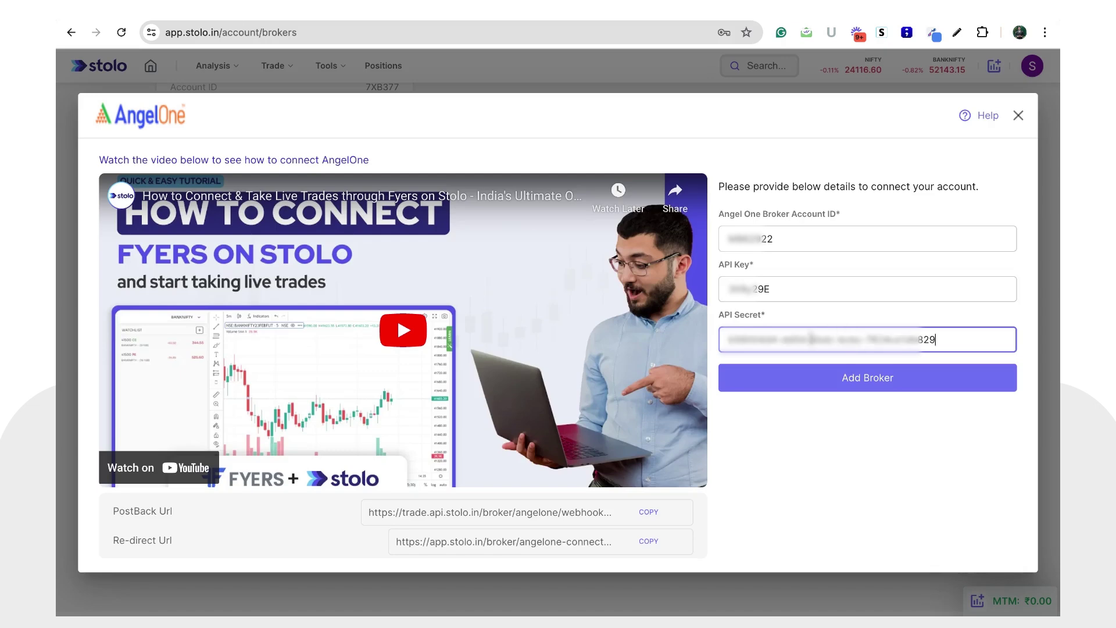
click(851, 390)
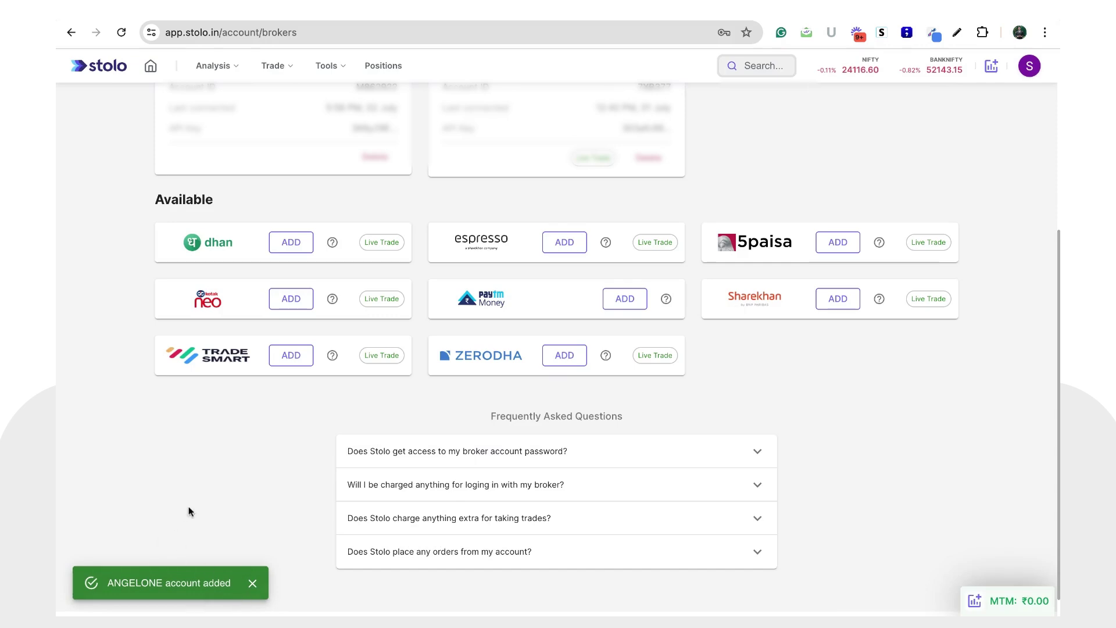
Step: From Stolo's home page, choose AngelOne in the broker connection dialog and start connecting it
scroll(198, 488, up, 5)
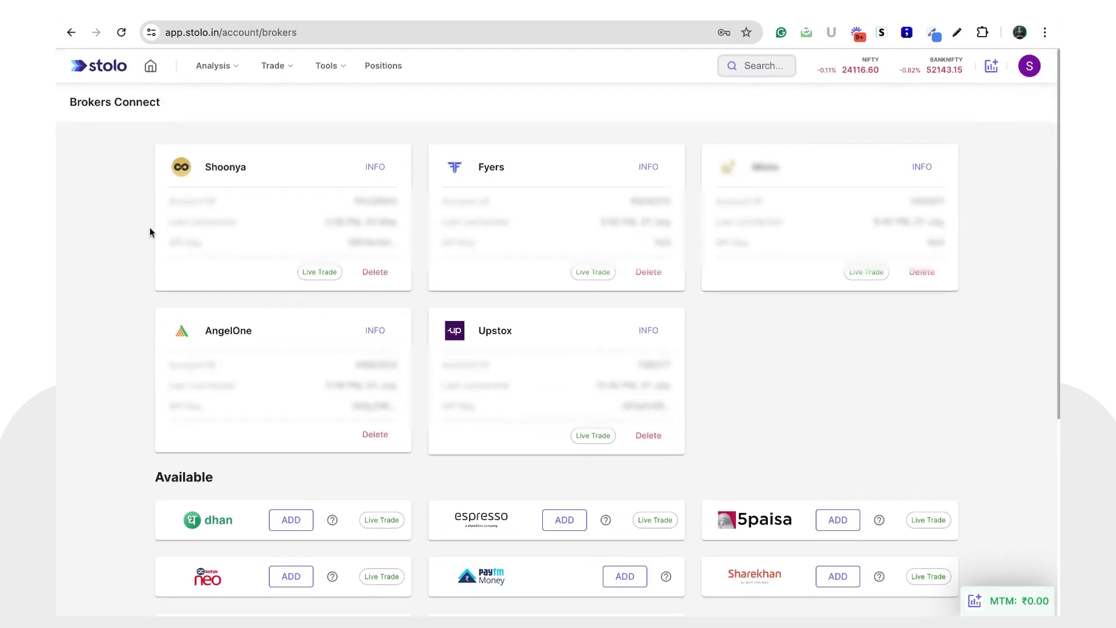
click(151, 66)
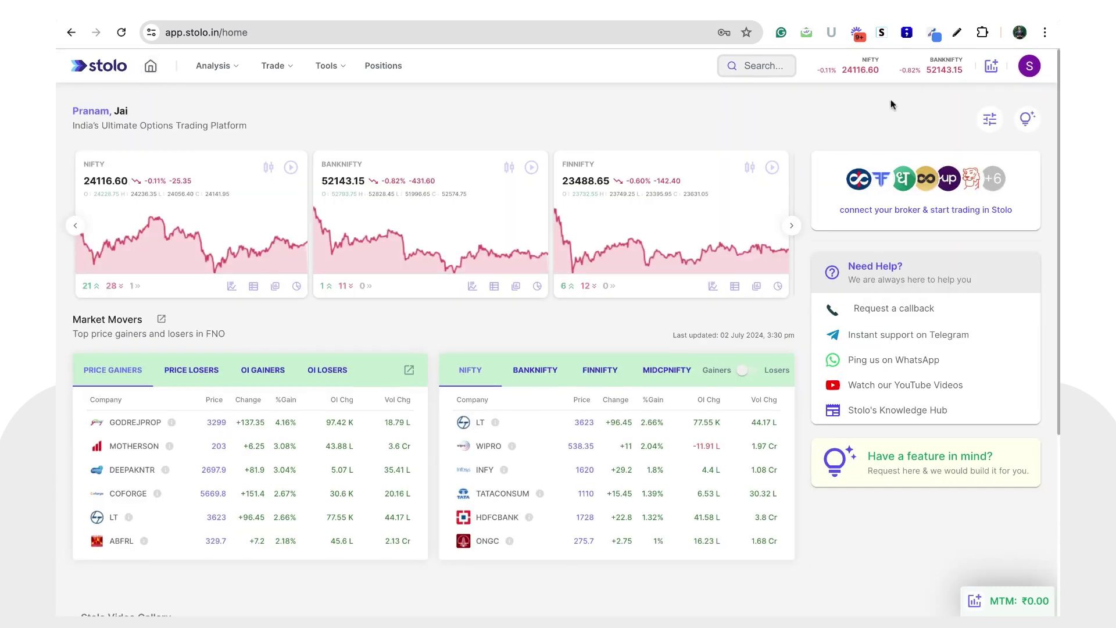
click(995, 66)
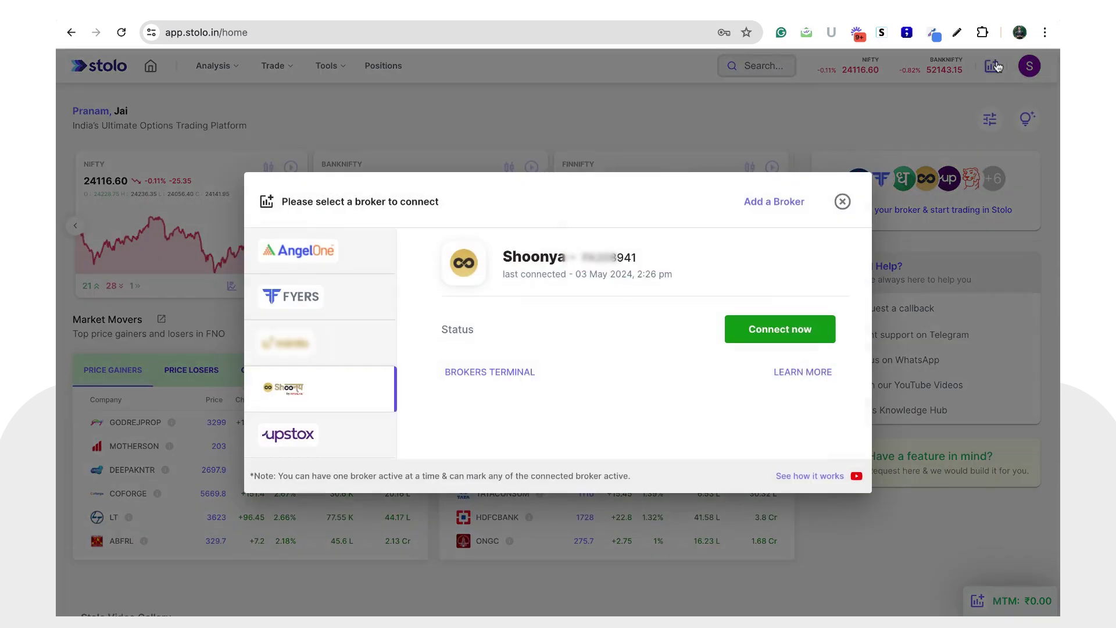
click(353, 262)
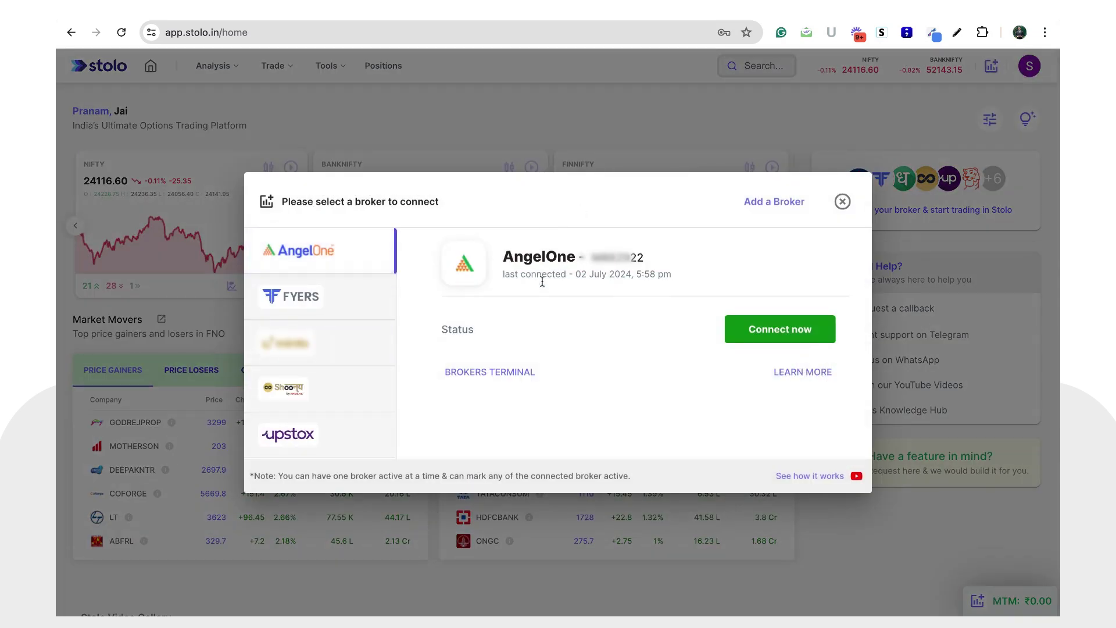
click(800, 331)
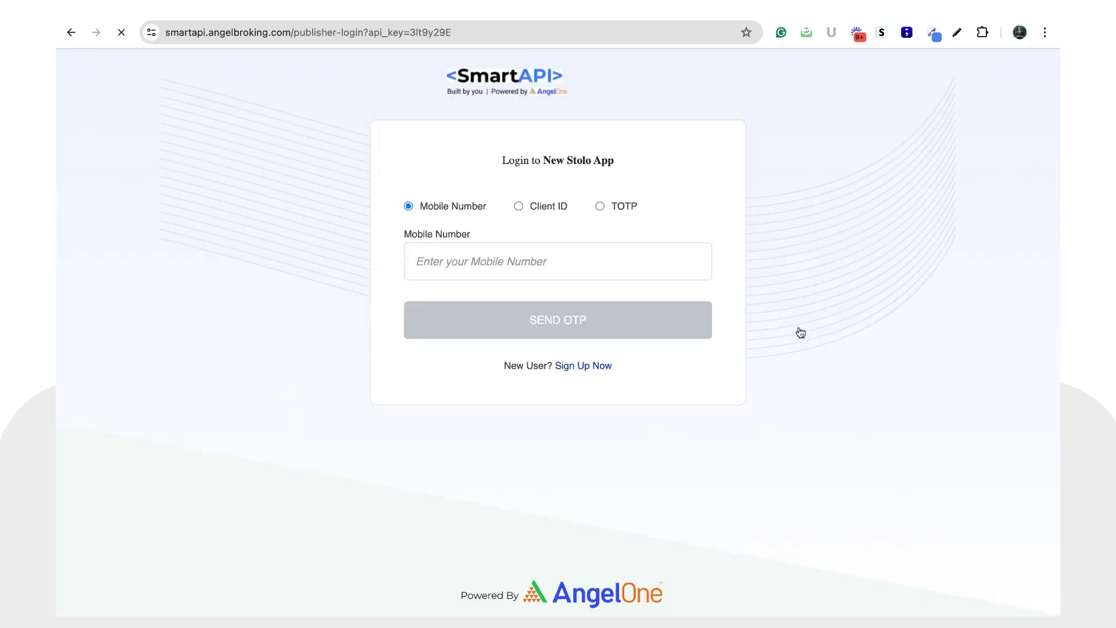
Step: Enter the account's mobile number, request an OTP, and submit the received OTP
click(594, 263)
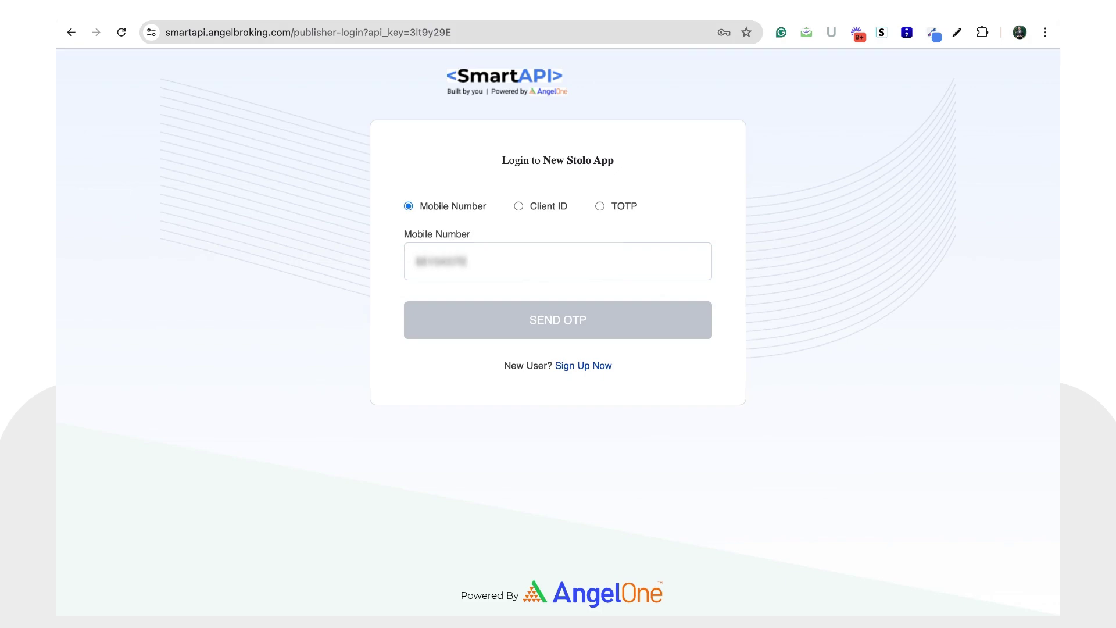
click(600, 312)
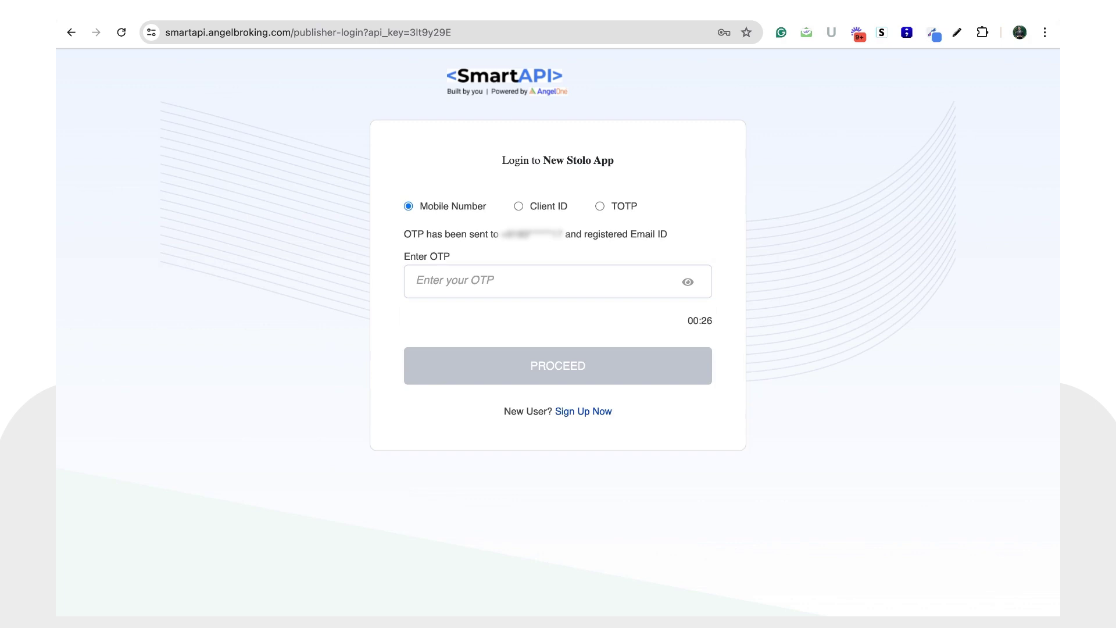
click(524, 282)
text(1)
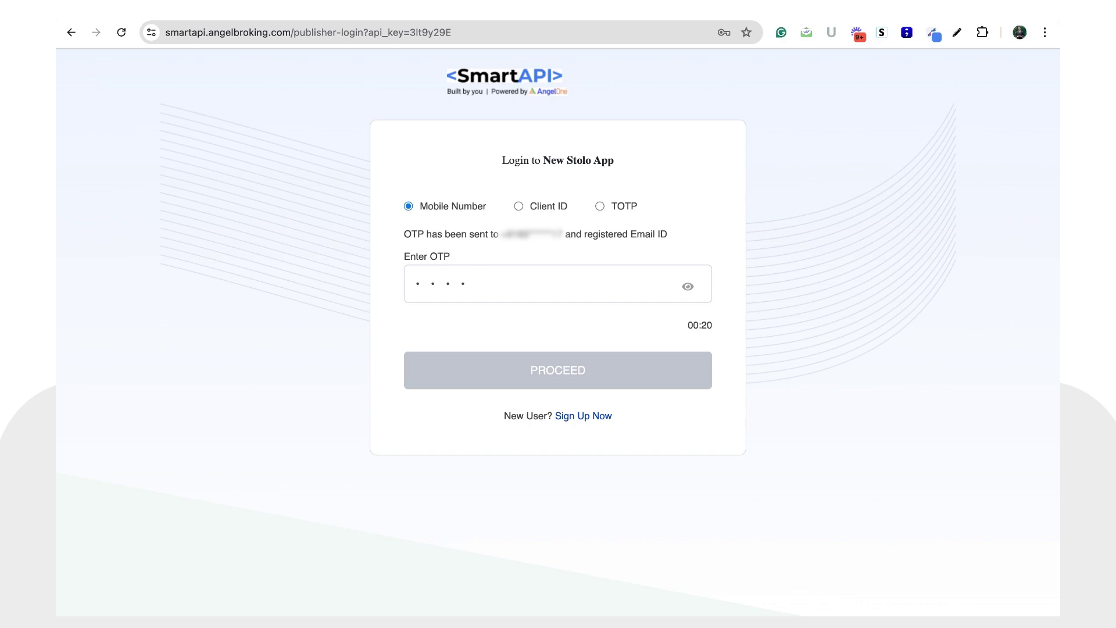
text(111)
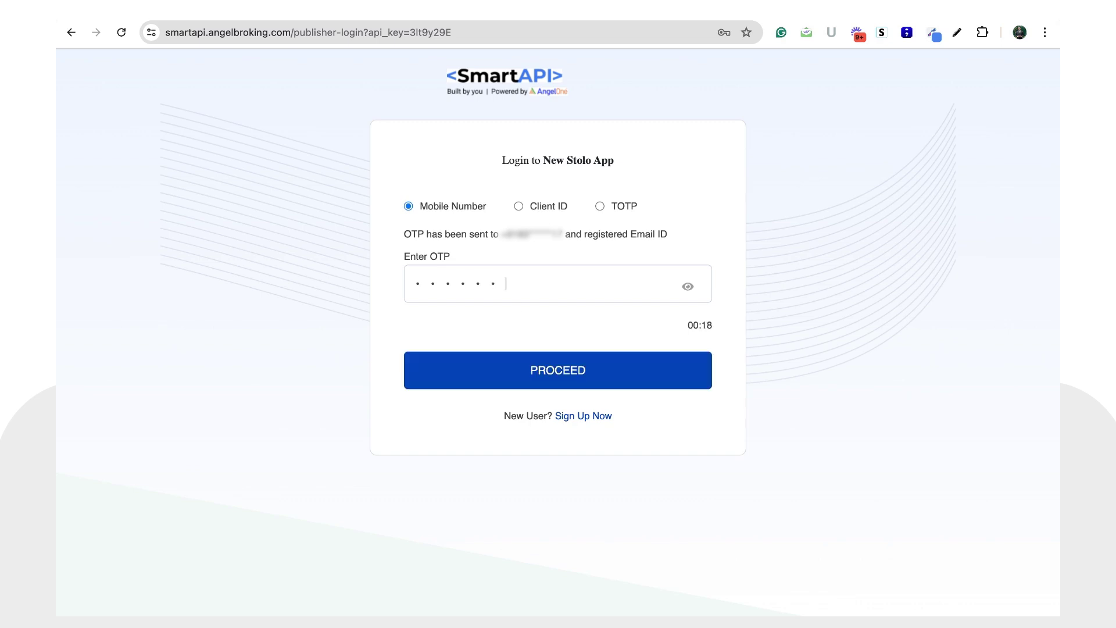
click(509, 376)
Step: Enter the account PIN to finish logging in to New Stolo App
click(502, 314)
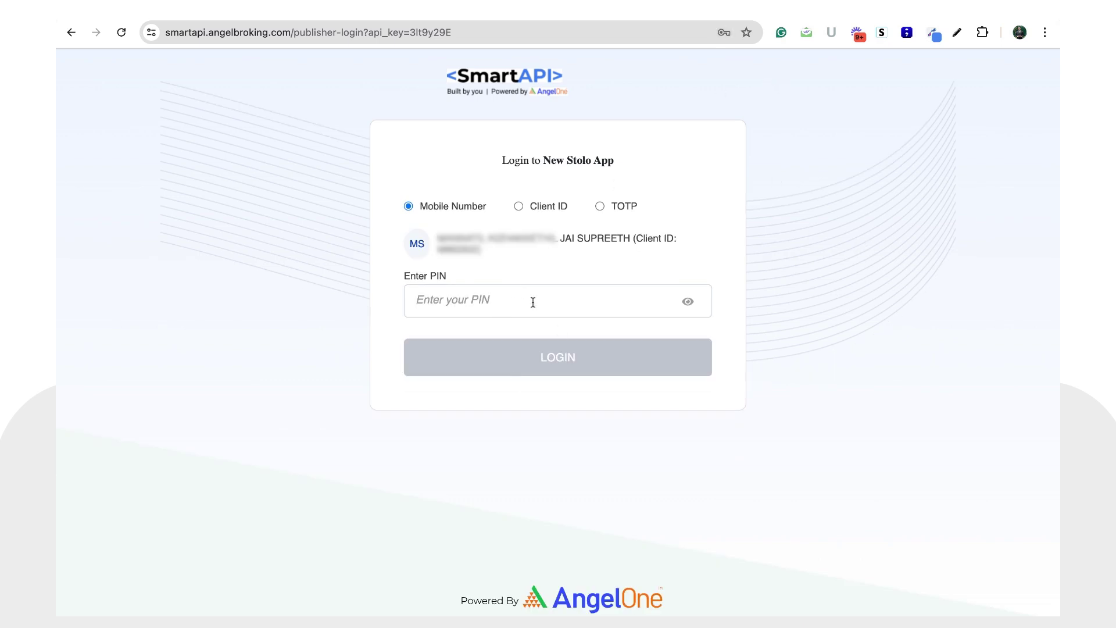
text(123)
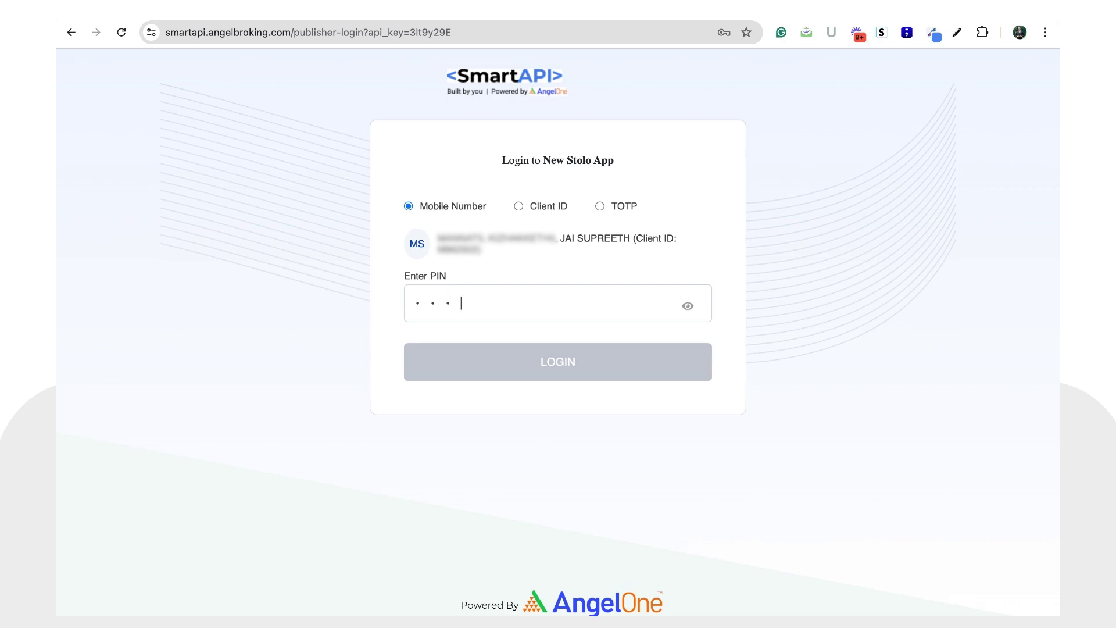
text(4)
click(561, 359)
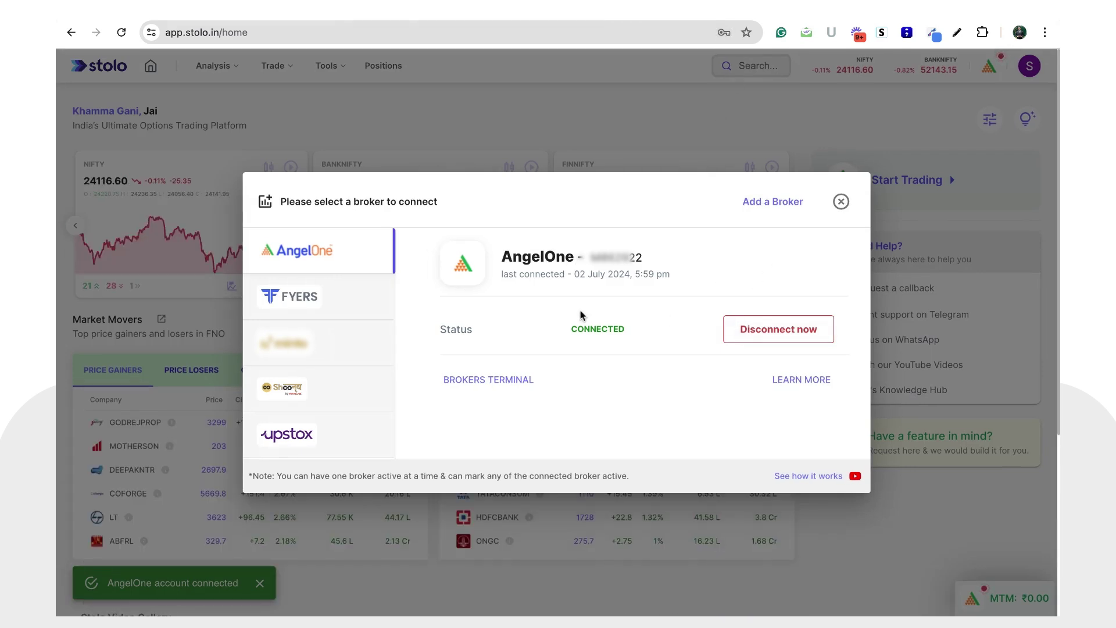
double_click(572, 332)
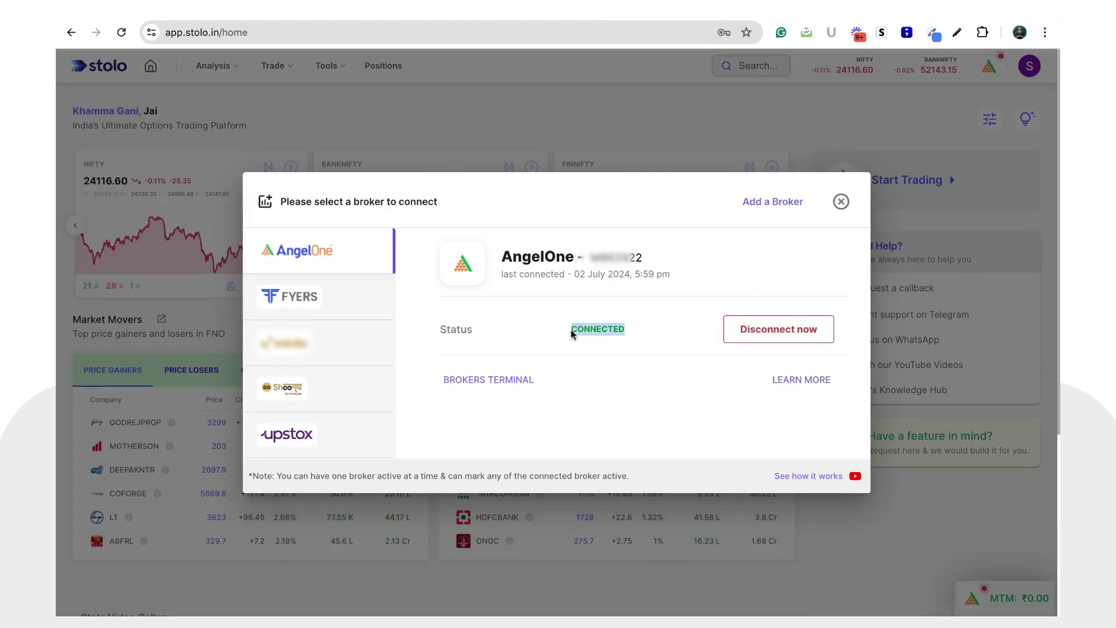
click(605, 330)
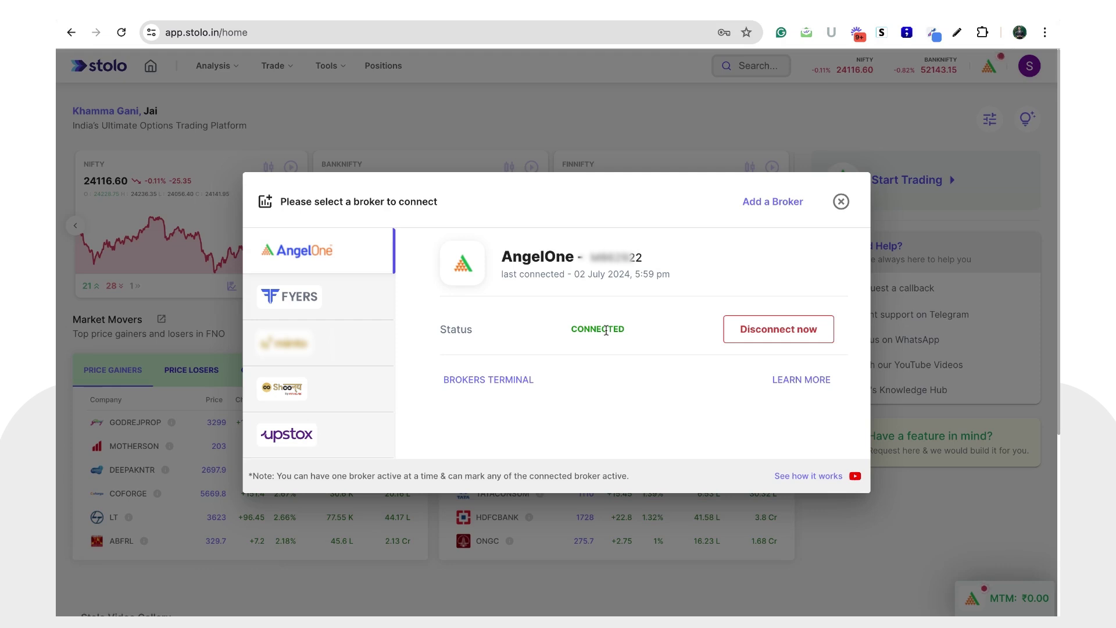